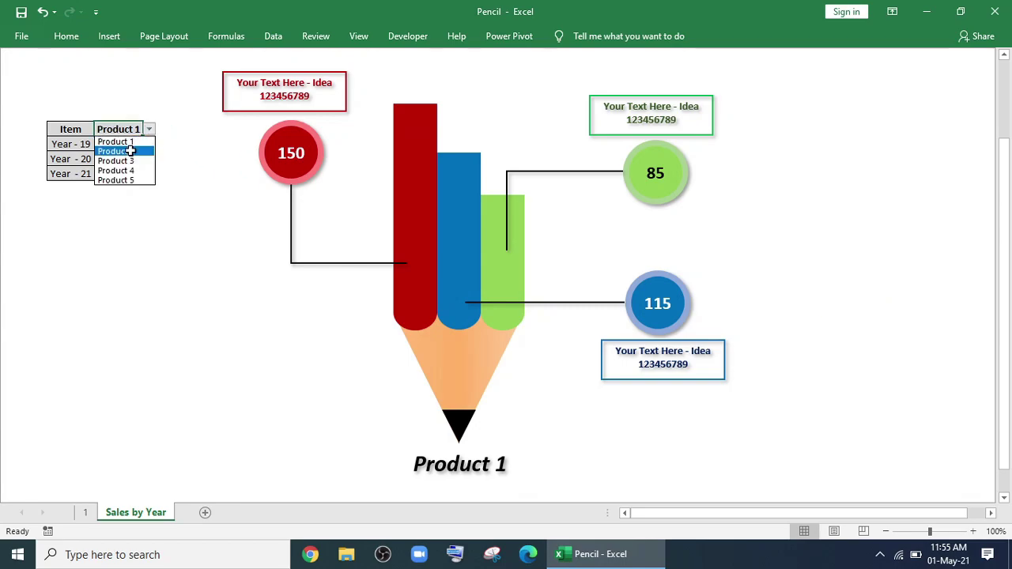
Cycle the finished pencil chart's product selector through Products 2, 5, 1 and 3 to examine how the bars and labels respond
left_click(130, 151)
left_click(149, 130)
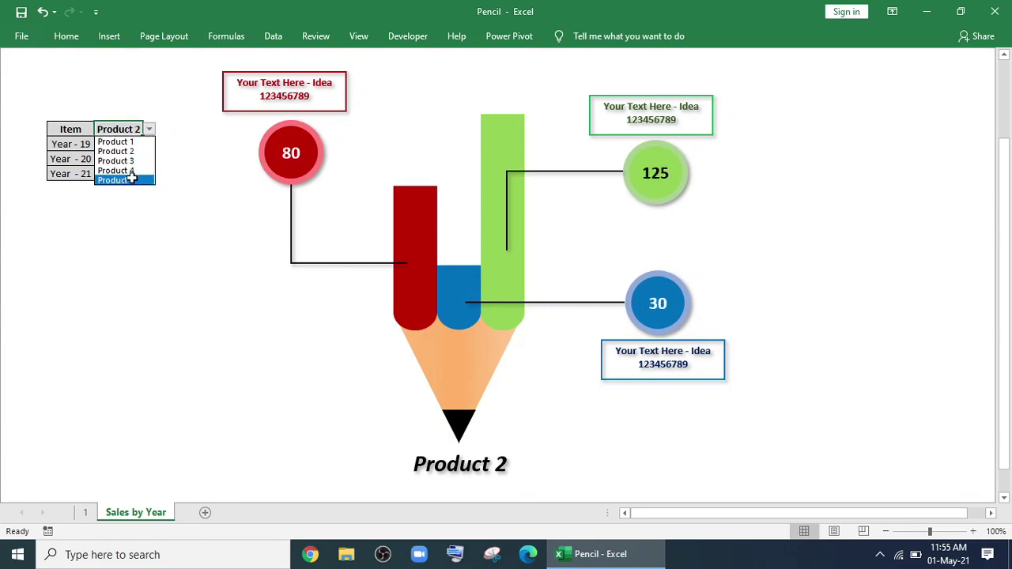
left_click(127, 179)
left_click(149, 129)
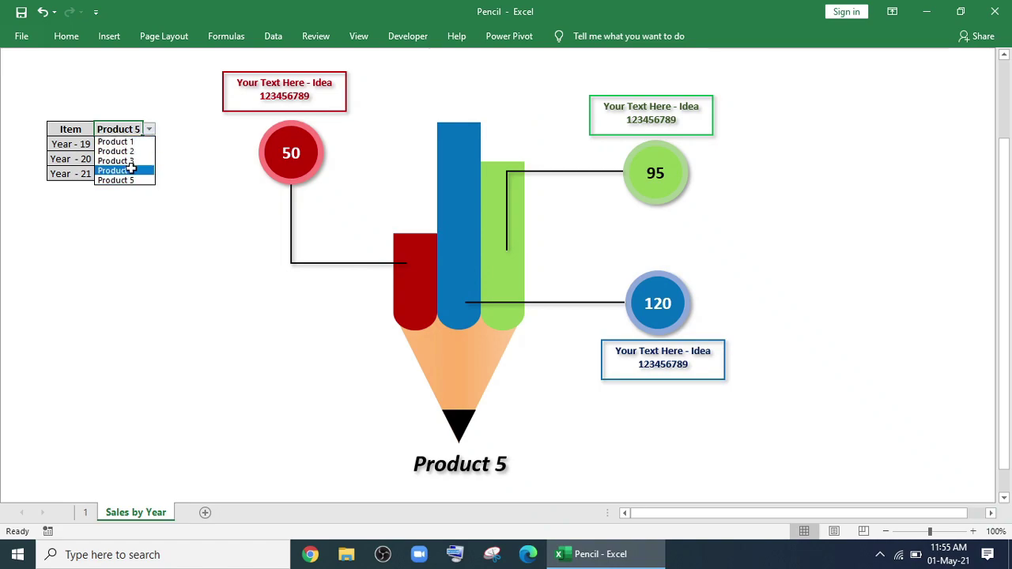
left_click(132, 151)
left_click(150, 129)
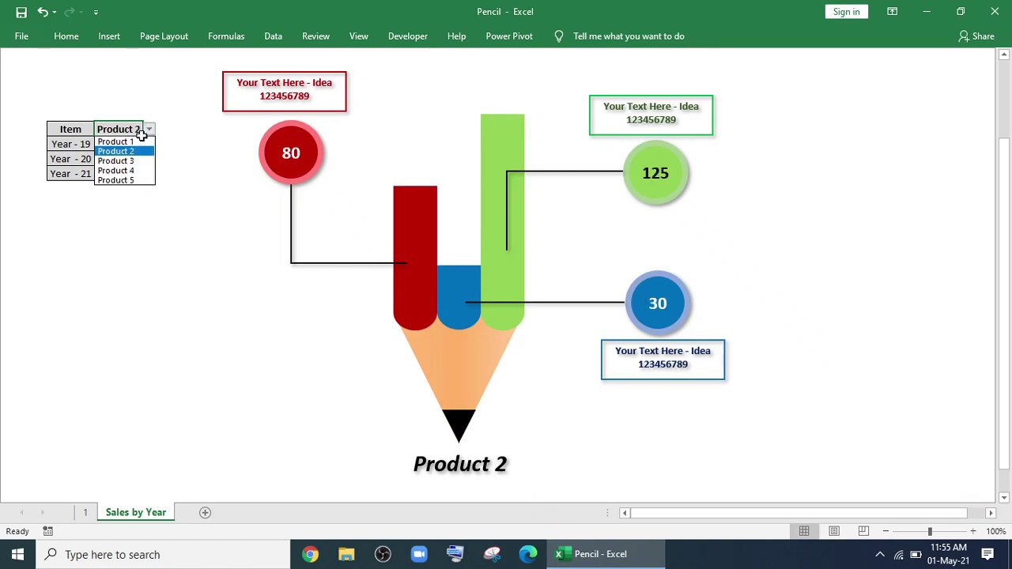
left_click(133, 151)
left_click(150, 129)
left_click(142, 141)
left_click(149, 130)
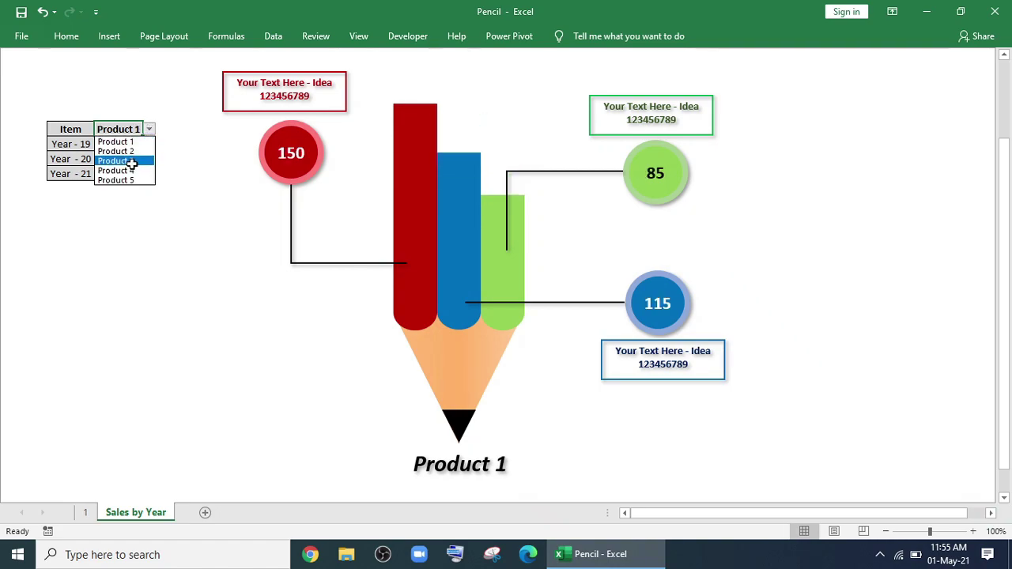
left_click(133, 178)
left_click(150, 130)
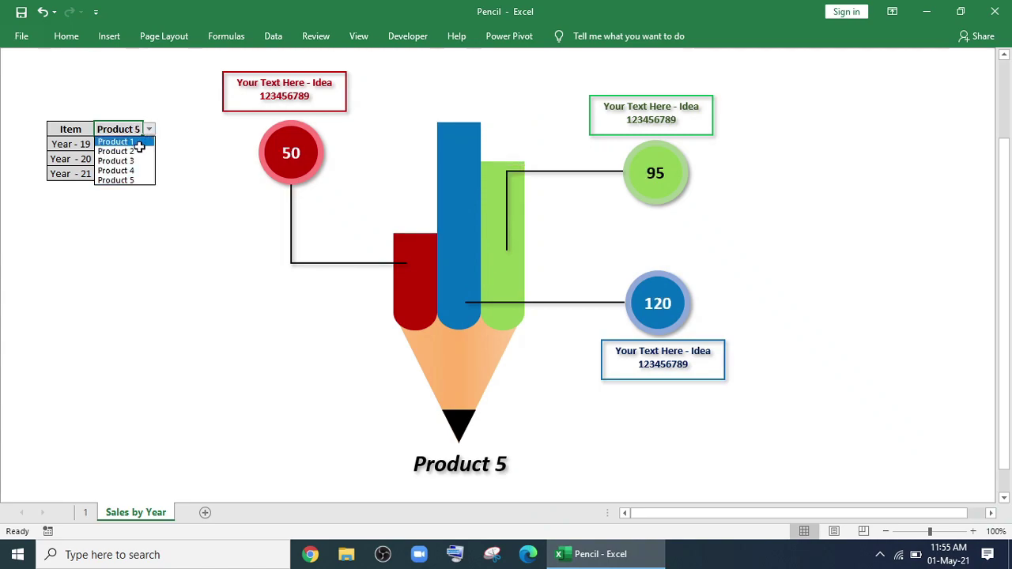
left_click(133, 151)
left_click(148, 130)
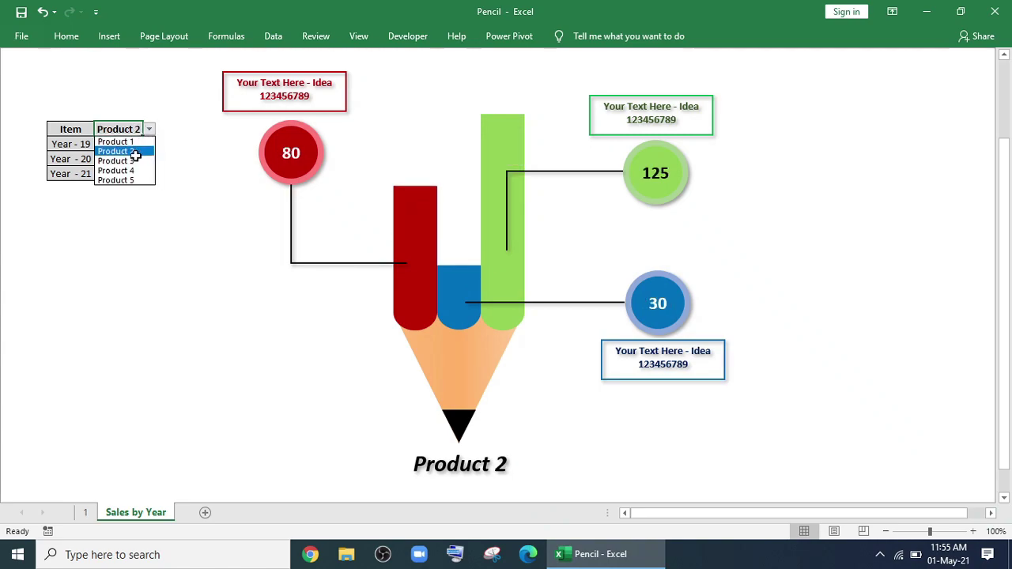
left_click(133, 160)
left_click(149, 130)
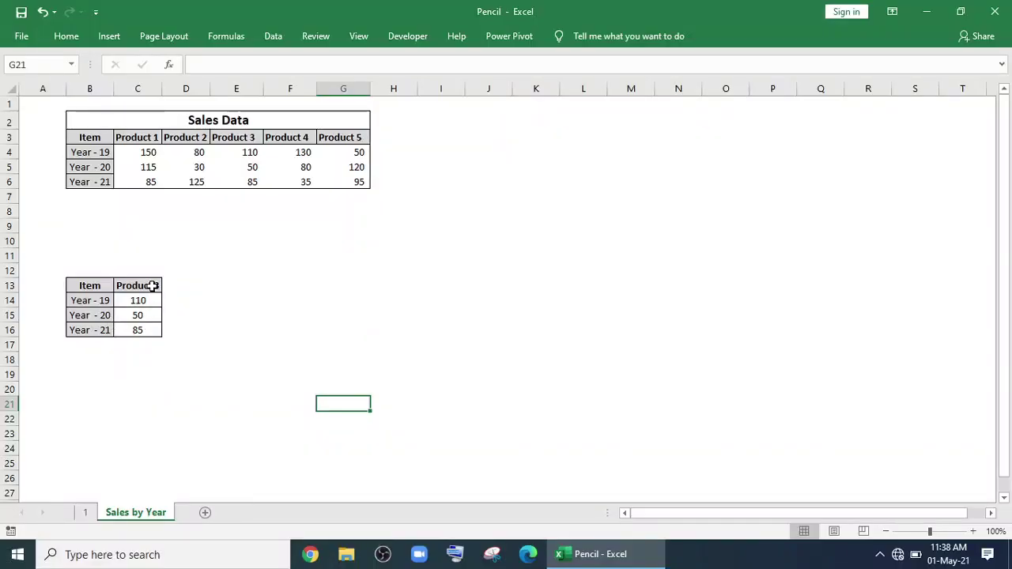
Try out the product selector in cell C13, ending on Product 5
left_click(149, 285)
left_click(168, 286)
left_click(162, 299)
left_click(168, 286)
left_click(154, 337)
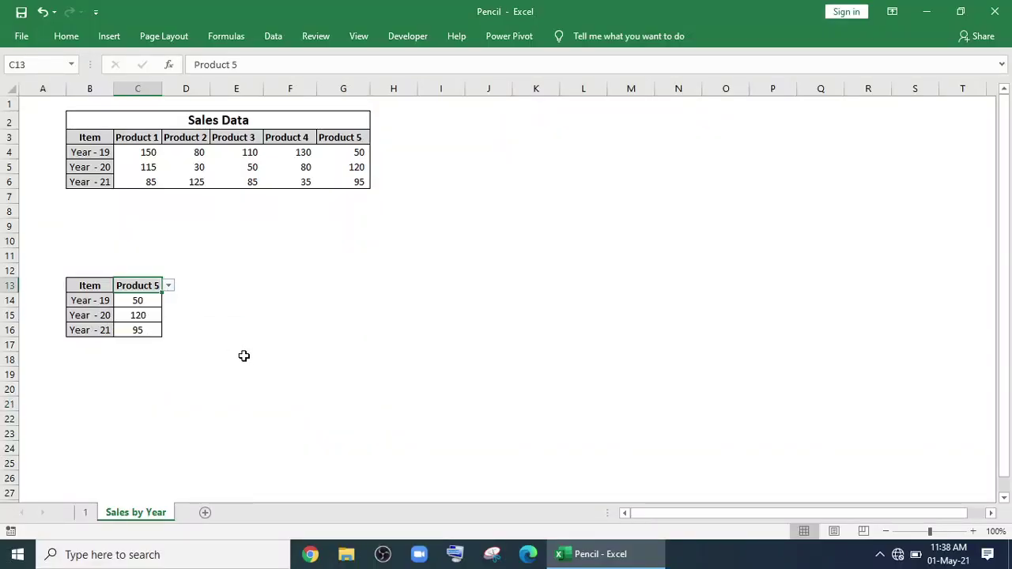
left_click(245, 356)
Insert a 2-D clustered column chart from the small product table in B13:C16
scroll(245, 356, "down", 2)
scroll(245, 356, "down", 1)
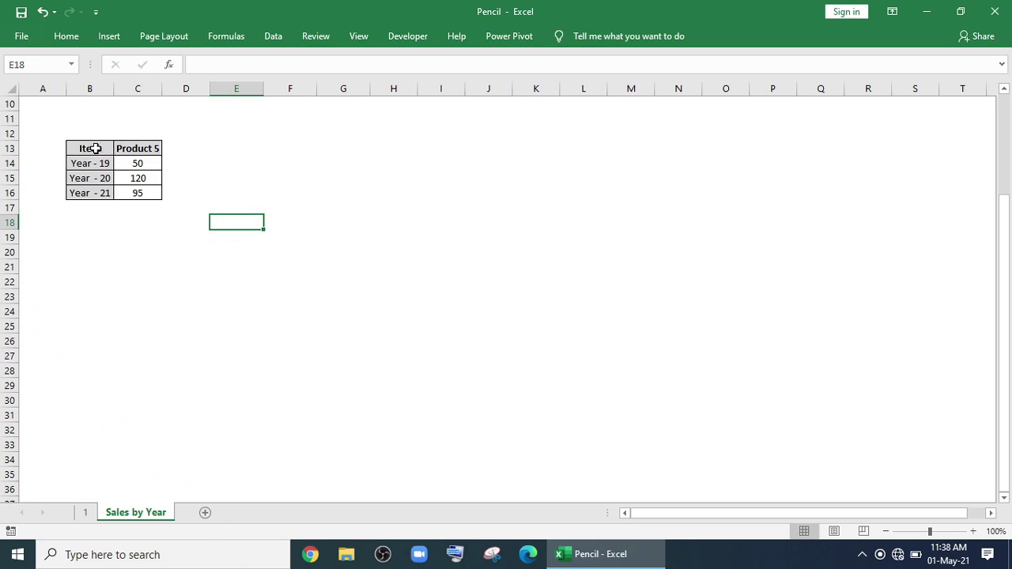
left_click_drag(95, 148, 138, 193)
left_click(106, 37)
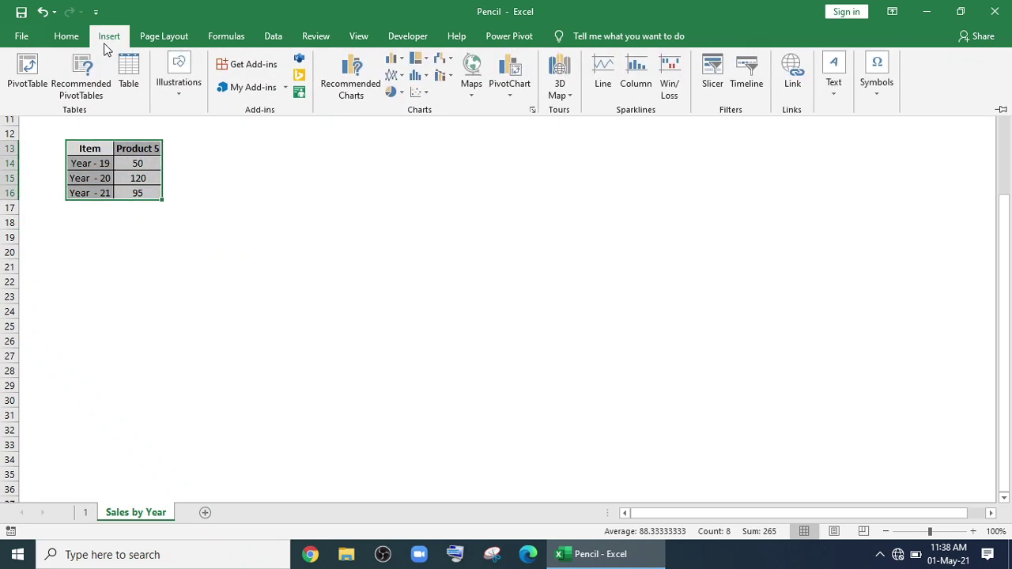
left_click(391, 60)
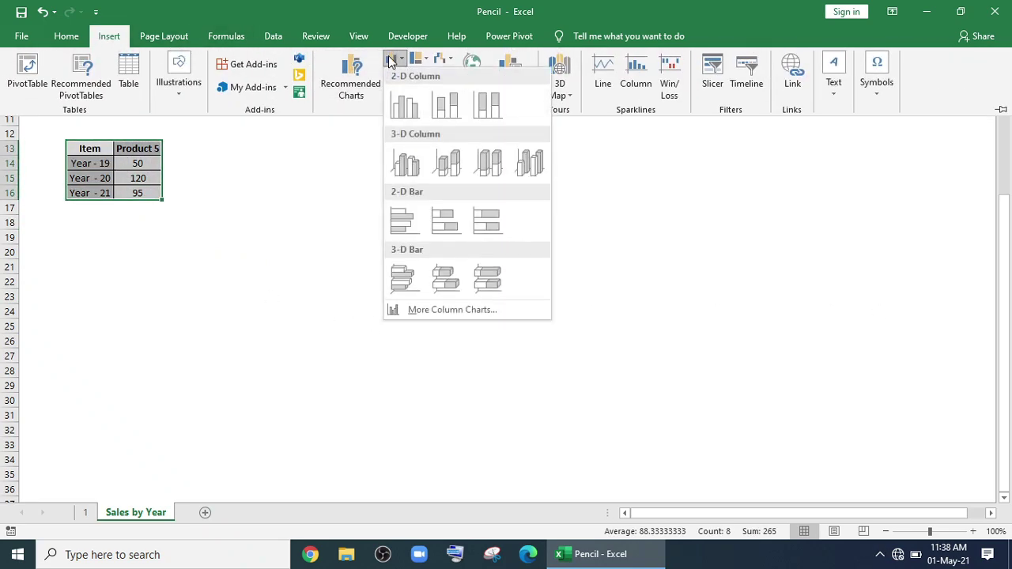
left_click(402, 99)
scroll(227, 255, "down", 1)
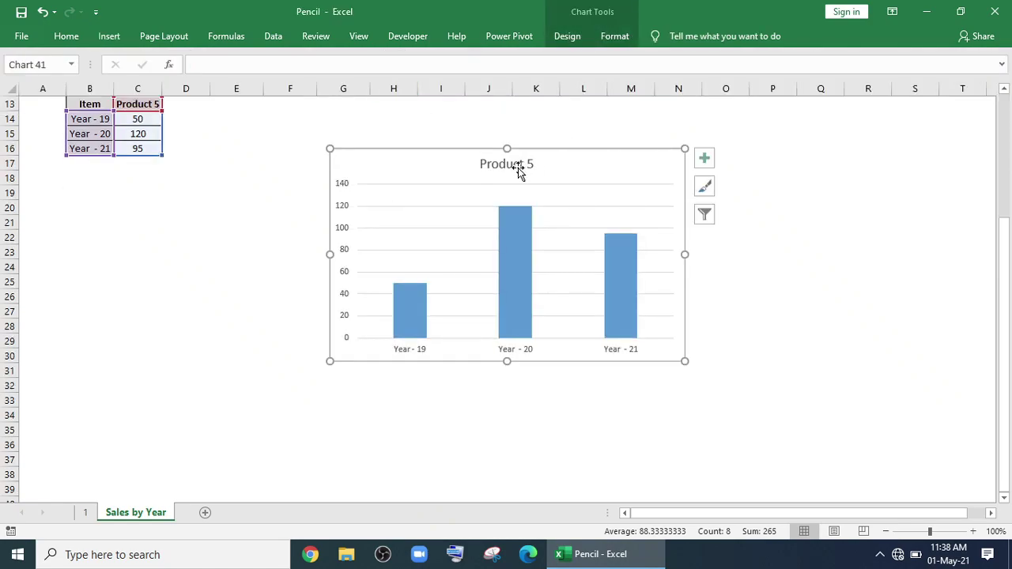
Delete the column chart's title, vertical axis, gridlines and horizontal axis so only the columns remain
left_click(516, 168)
key("Delete")
left_click(346, 190)
key("Delete")
left_click(402, 217)
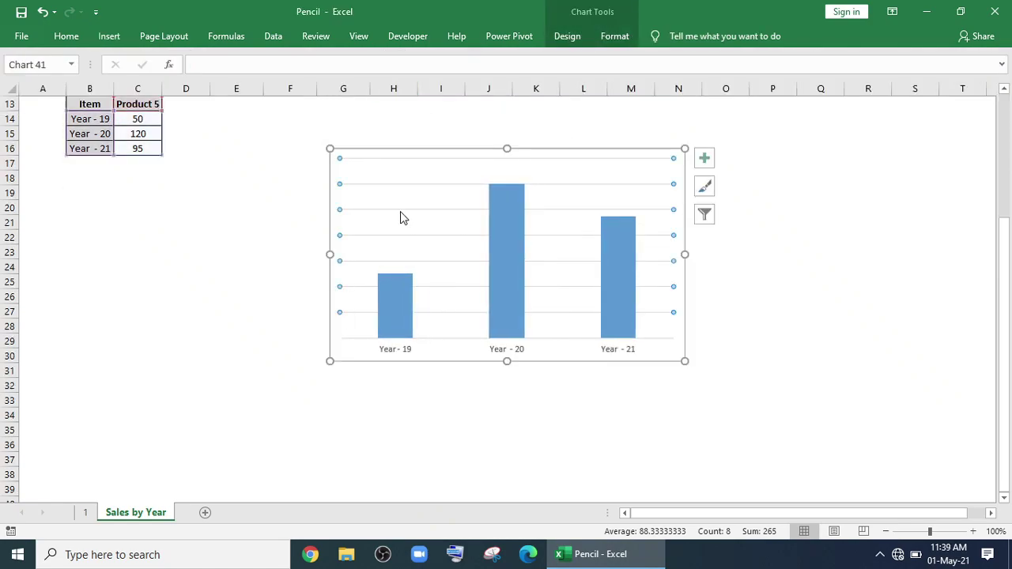
key("Delete")
left_click(398, 356)
key("Delete")
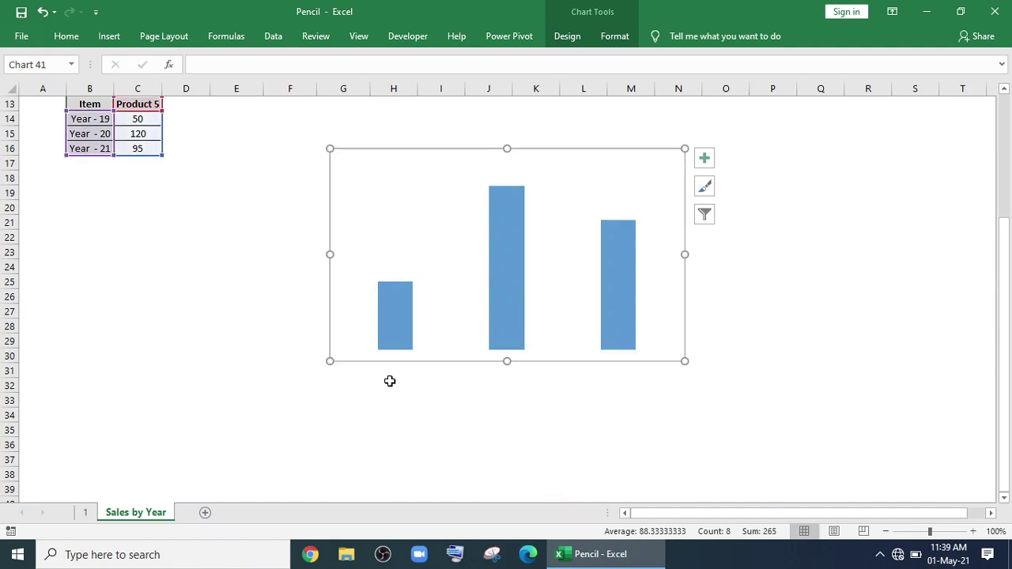
Set the gap width of the chart's data series to 0%
right_click(506, 299)
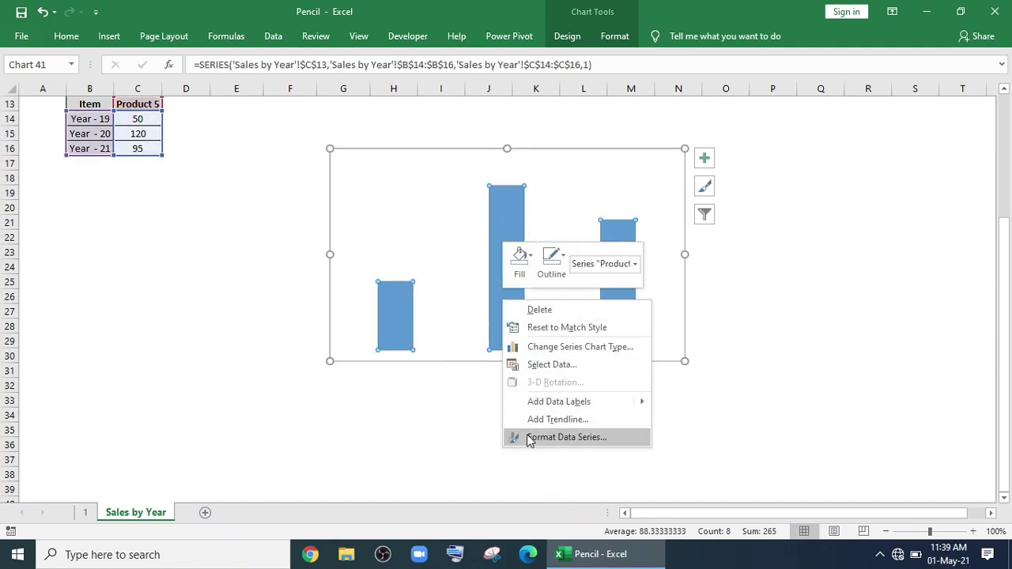
left_click(565, 437)
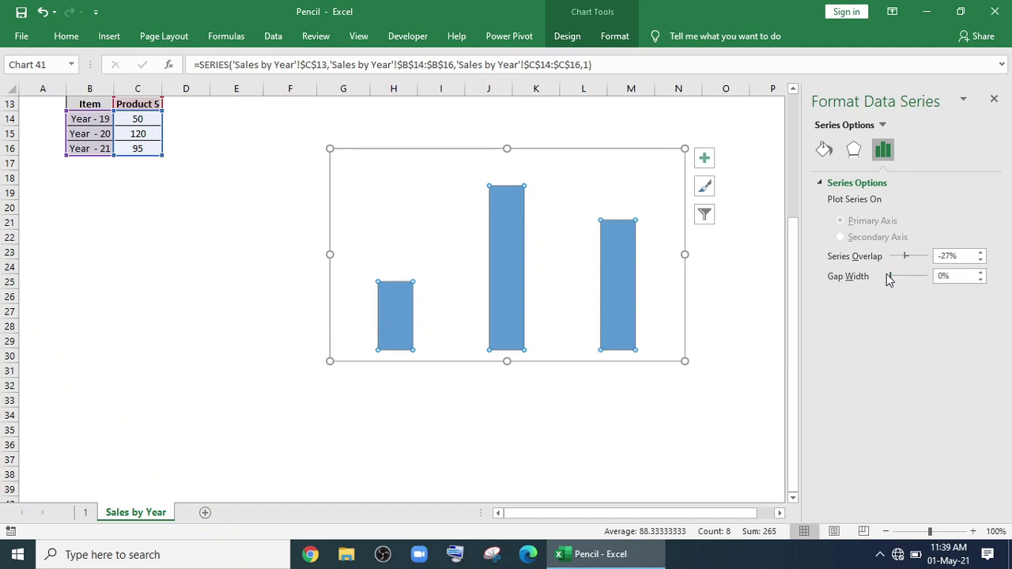
left_click(998, 106)
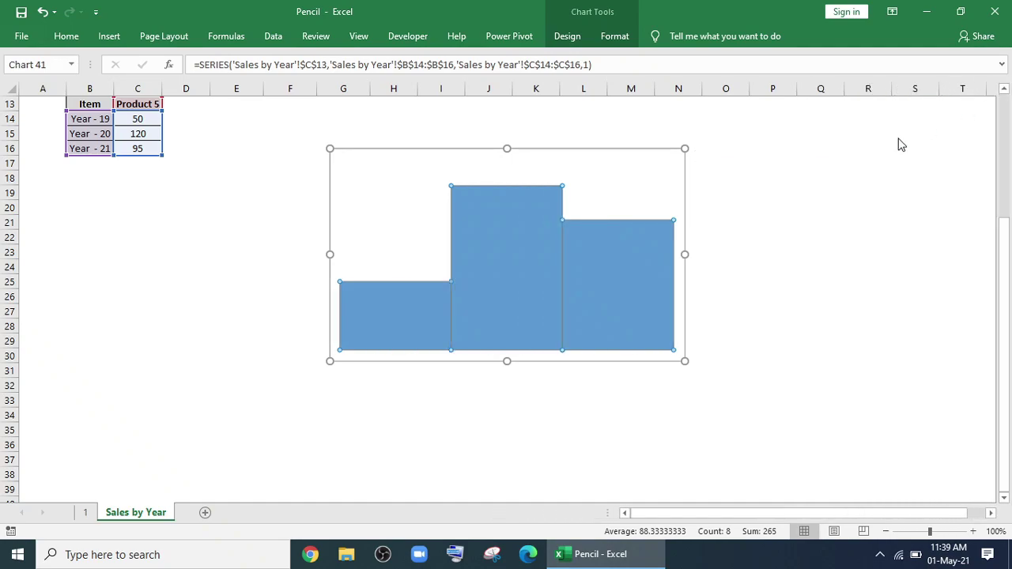
Move the chart up and resize it to a tall, narrow shape about 2.1" wide and 3.44" high
left_click_drag(601, 163, 572, 119)
left_click_drag(513, 202, 507, 207)
left_click_drag(507, 224, 378, 219)
left_click_drag(451, 312, 449, 343)
Set the product selector in cell C13 to Product 1
scroll(449, 344, "up", 1)
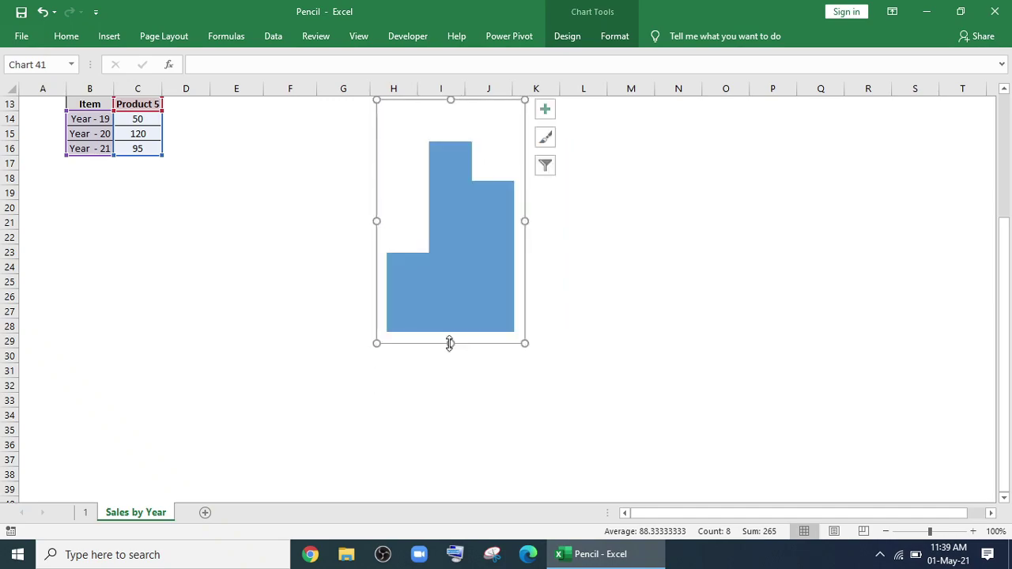
left_click(185, 282)
left_click(151, 148)
left_click(167, 149)
left_click(154, 161)
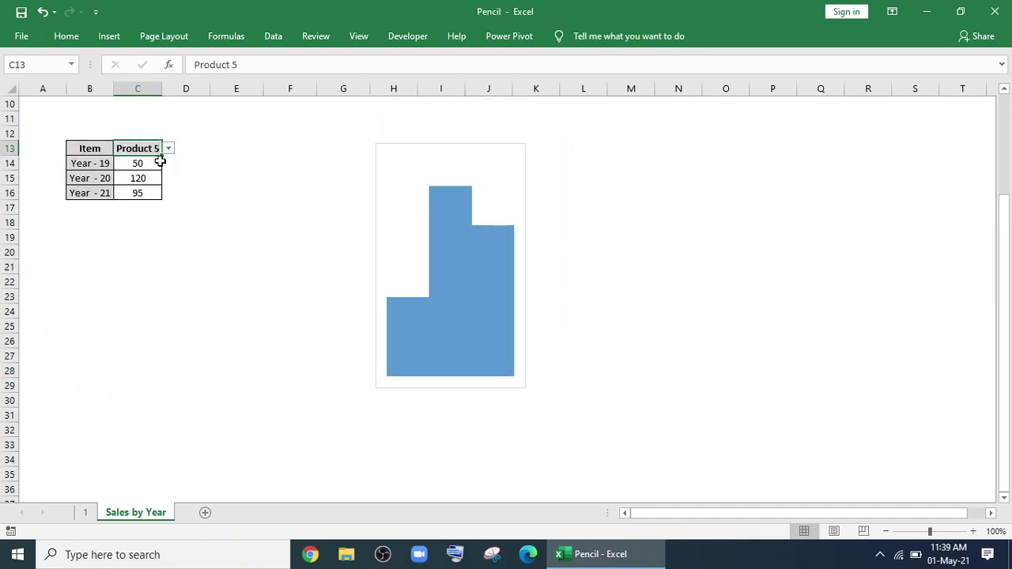
Remove the outline from the chart area
left_click(524, 207)
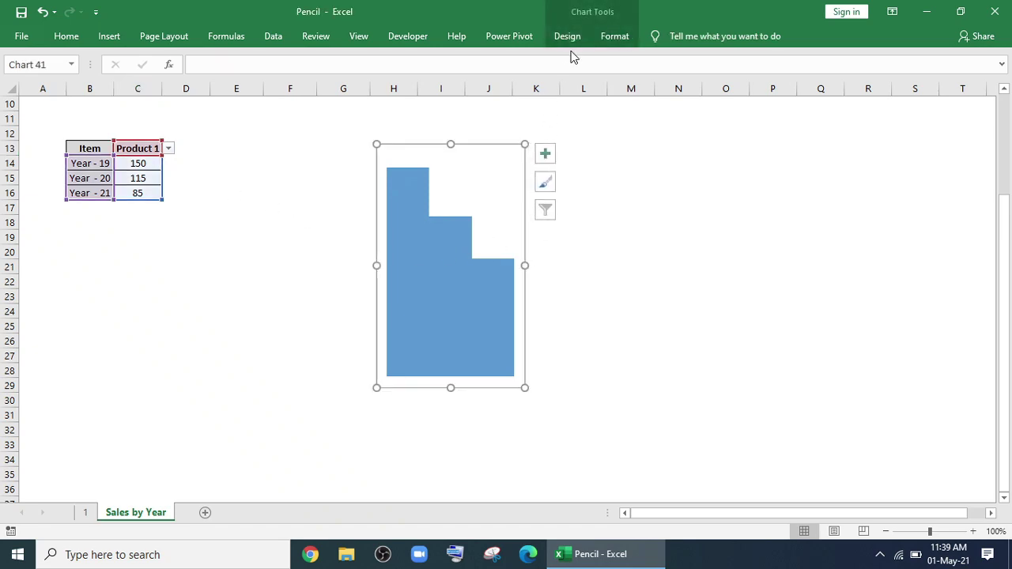
left_click(612, 36)
left_click(427, 75)
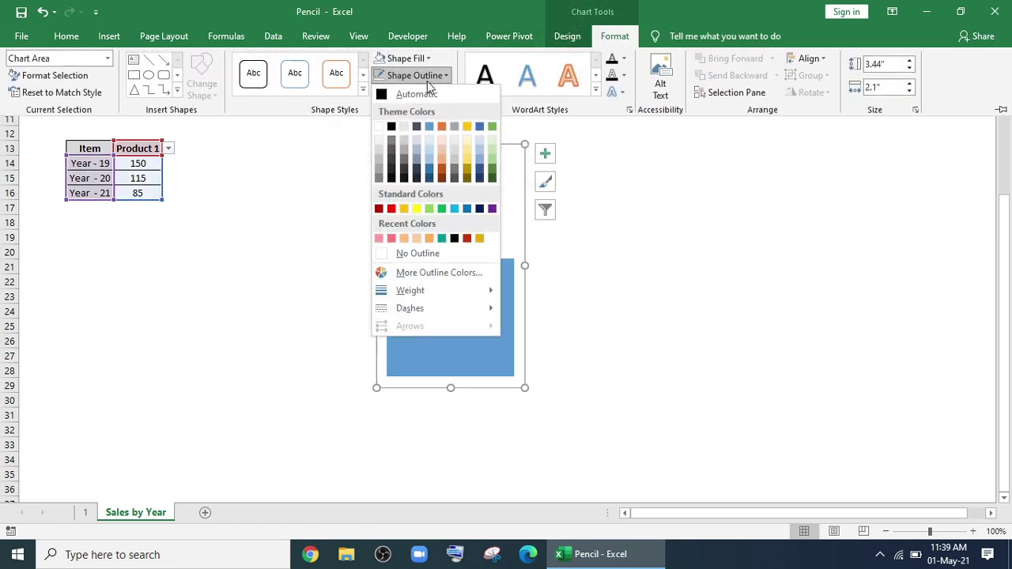
left_click(391, 254)
left_click(631, 340)
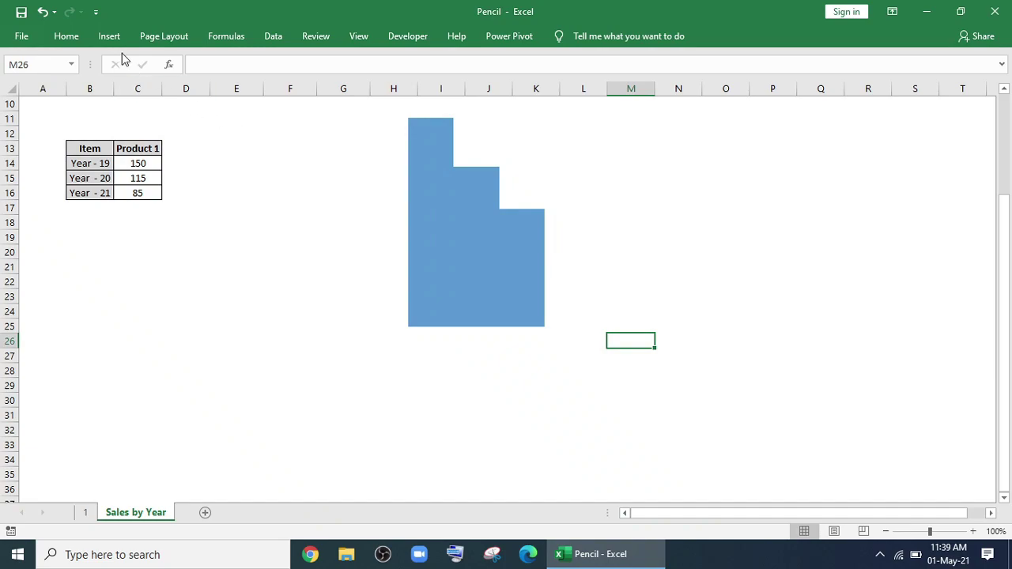
Draw an isosceles triangle directly below the columns, about as wide as the three columns together
left_click(109, 36)
left_click(174, 87)
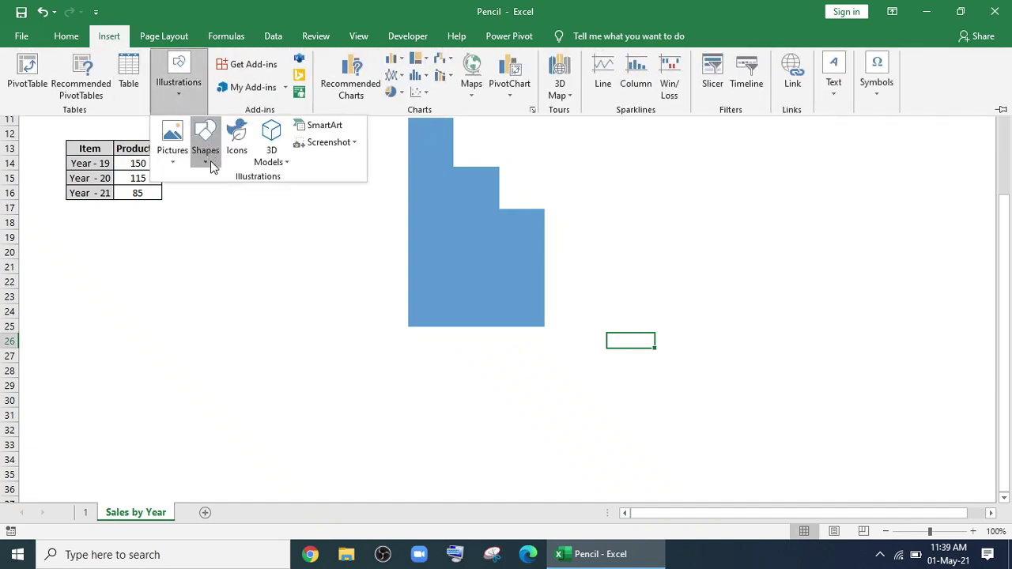
left_click(207, 150)
left_click(286, 195)
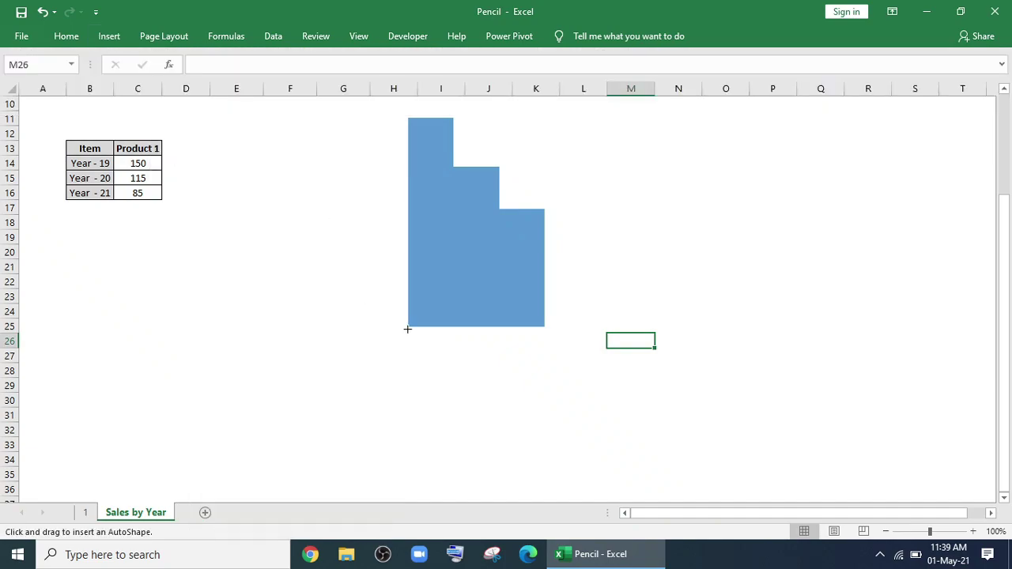
left_click_drag(408, 329, 533, 462)
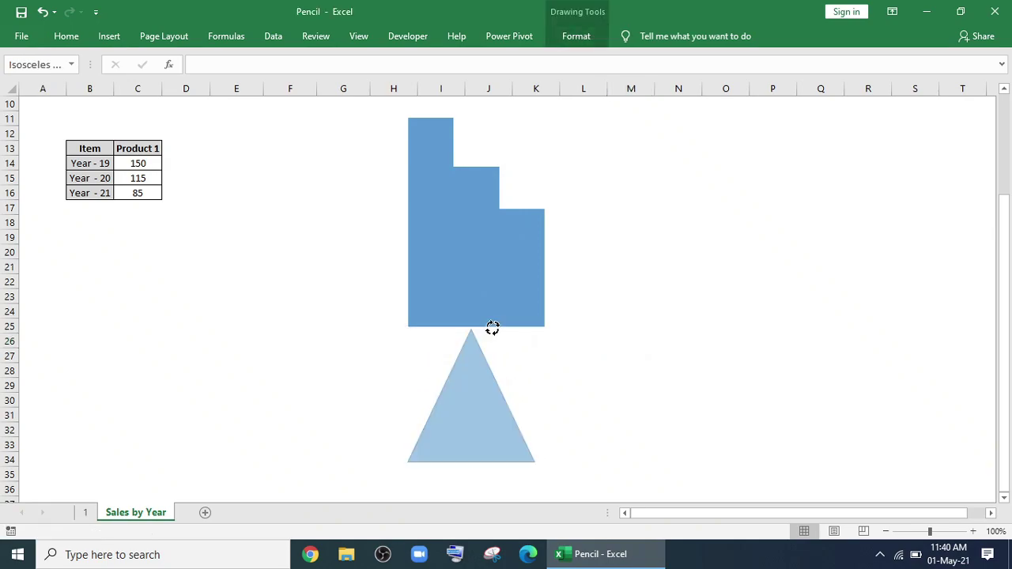
Rotate the triangle to point downward, fit it flush under the columns, and move it down slightly together with the chart
left_click_drag(471, 315, 471, 474)
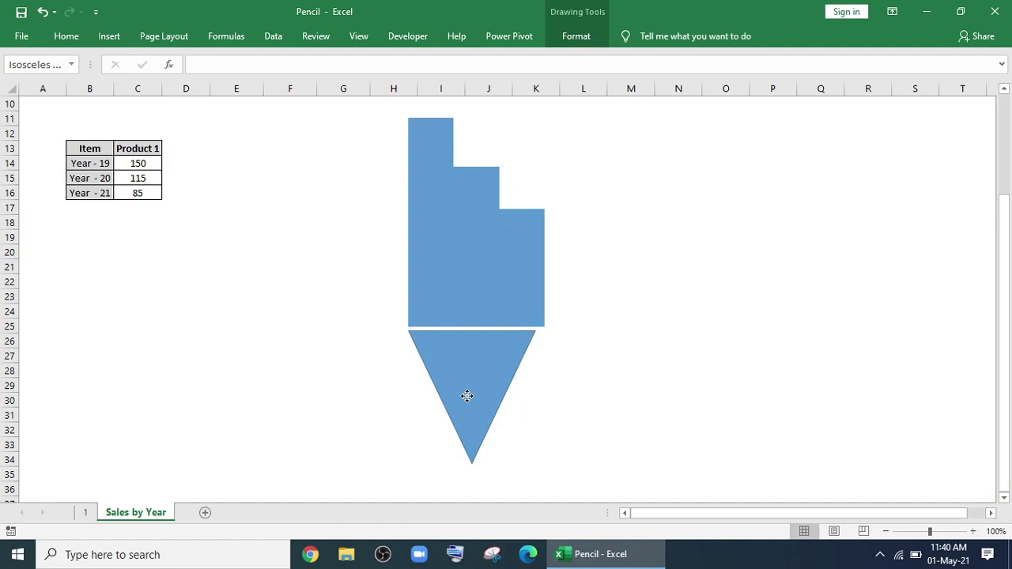
left_click_drag(535, 393, 540, 390)
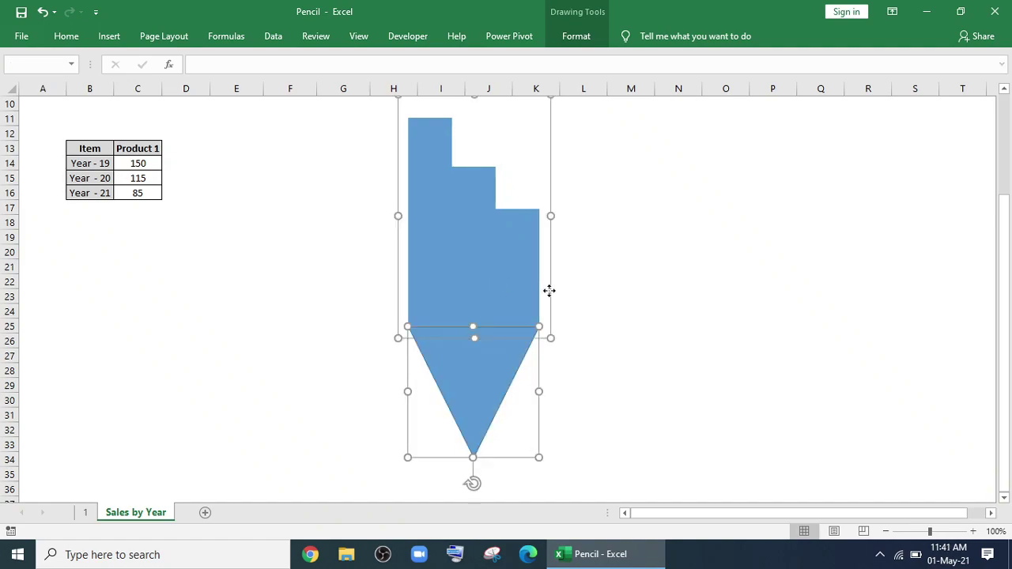
left_click_drag(549, 290, 549, 311)
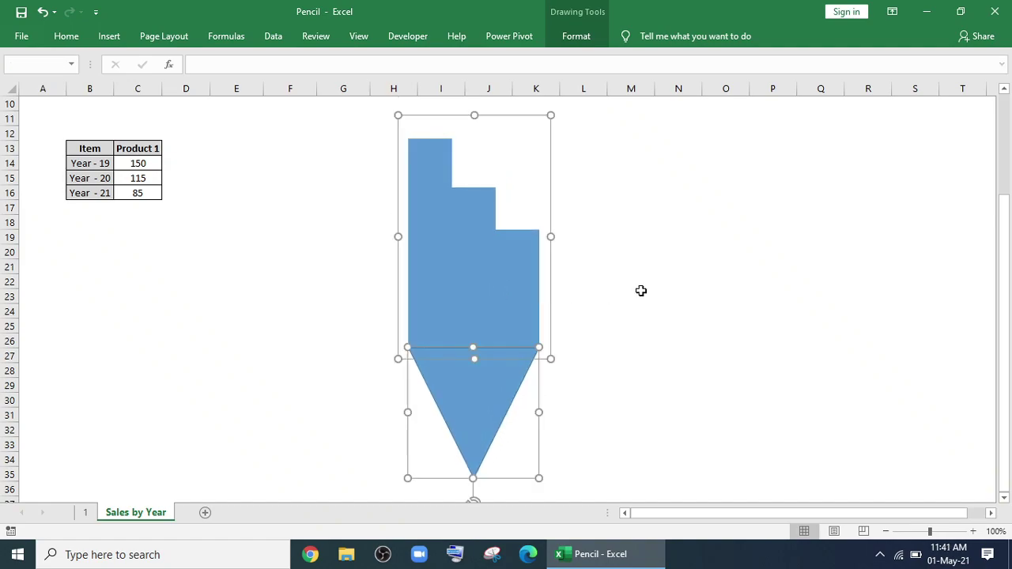
left_click(641, 292)
Make a copy of the triangle, shrink it to about 0.48" wide by 0.47" high at the pencil's point, and fill it black
mouse_move(476, 381)
left_mouse_down()
mouse_move(570, 393)
mouse_move(564, 406)
mouse_move(462, 391)
left_mouse_up()
left_click_drag(409, 348, 470, 454)
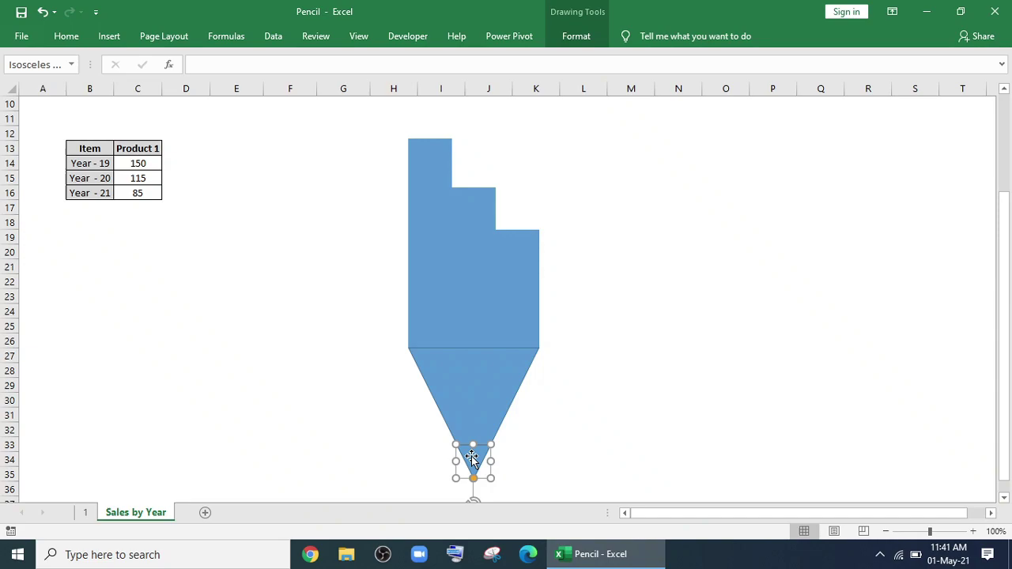
left_click(581, 36)
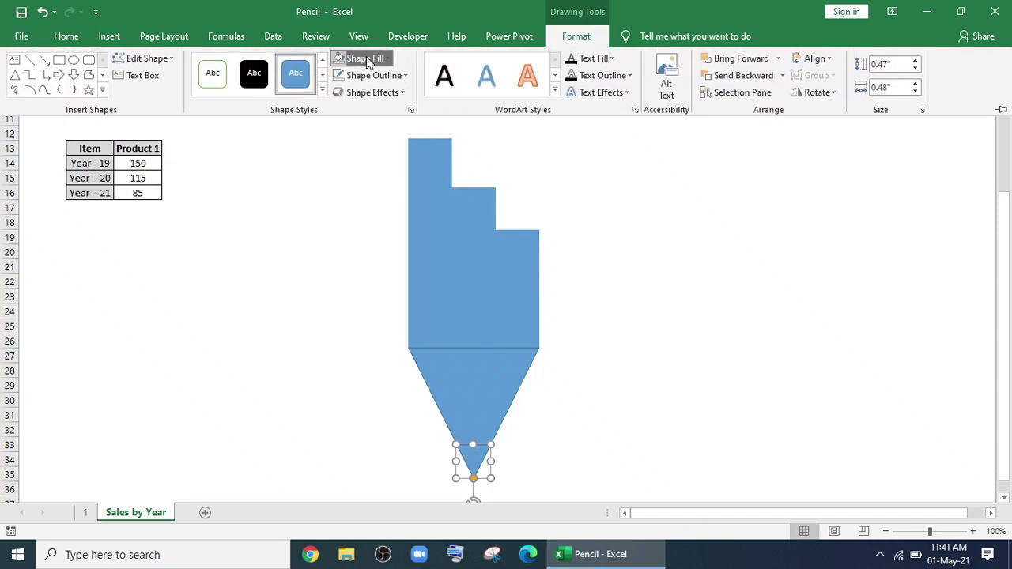
left_click(364, 58)
left_click(352, 109)
Give the large triangle a linear gradient fill at 0° with three stops and colour the first stop Light Orange
left_click(478, 413)
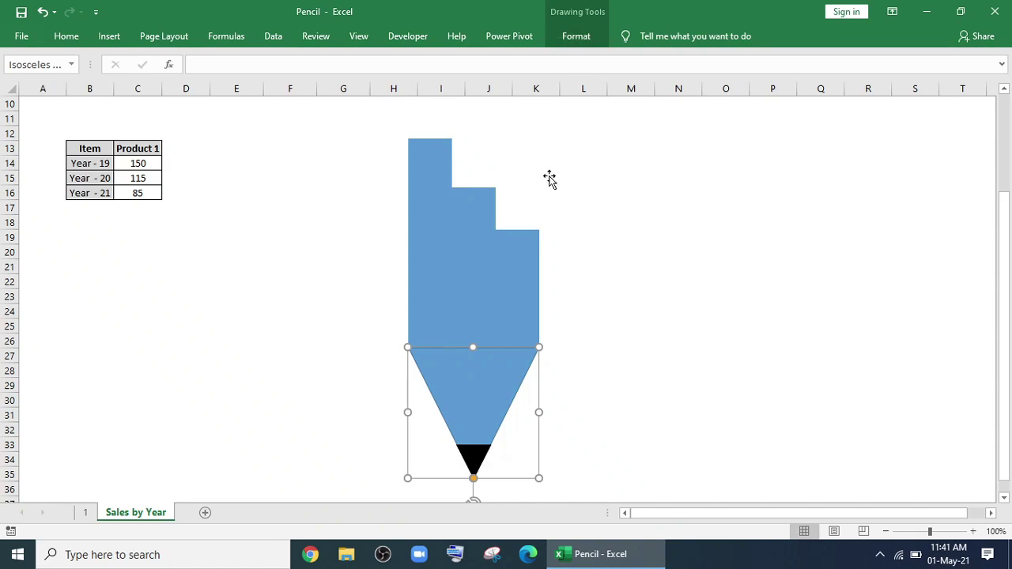
right_click(486, 393)
left_click(546, 382)
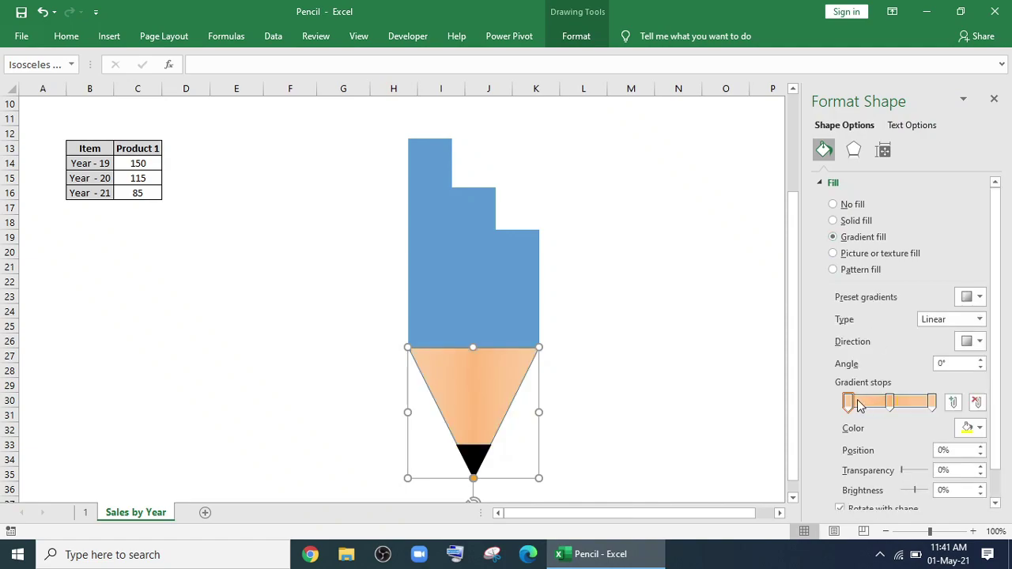
left_click(972, 428)
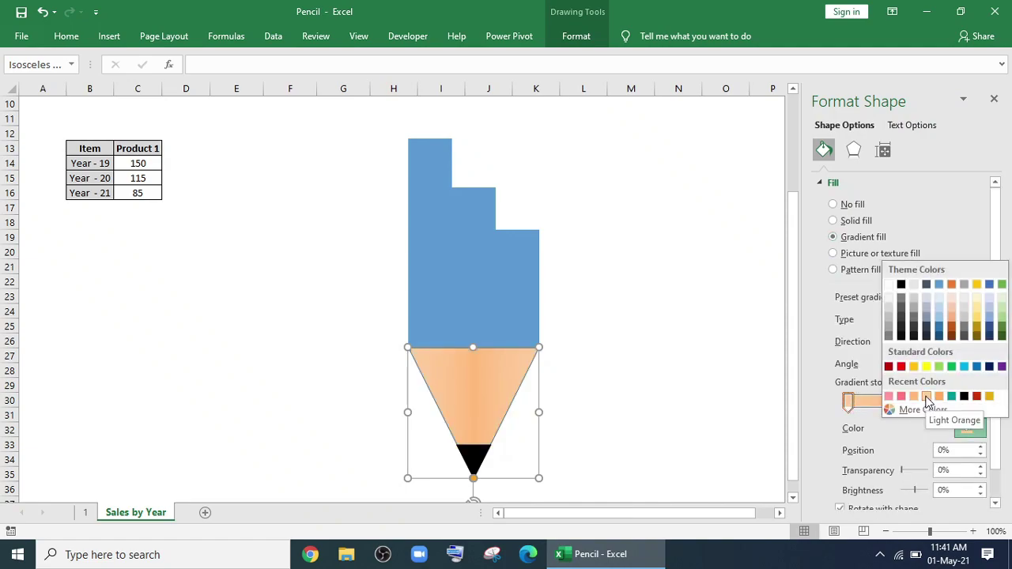
left_click(927, 403)
Colour the large triangle's last gradient stop Light Orange and give its middle stop a slightly darker custom orange
left_click(933, 402)
left_click(971, 428)
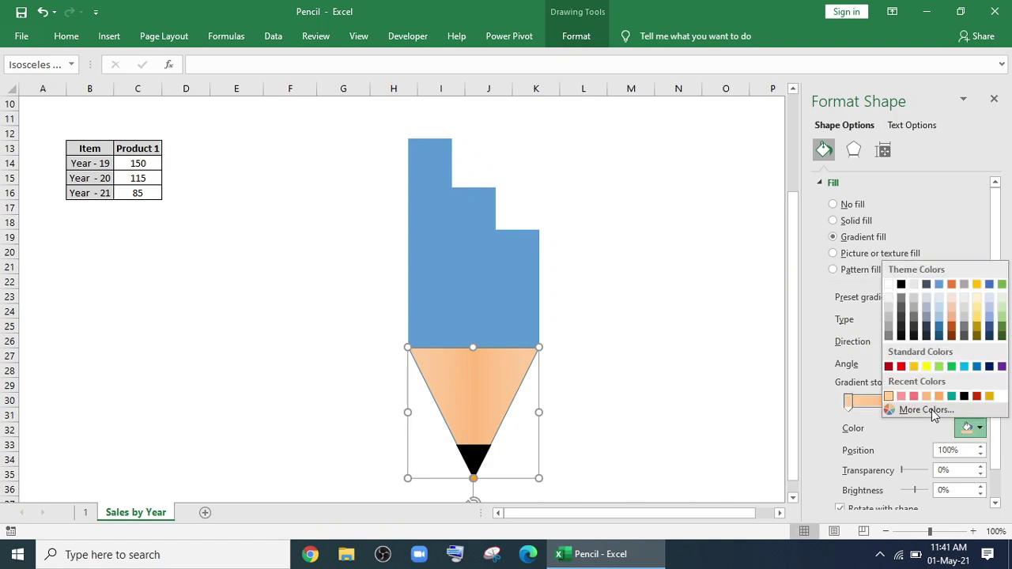
left_click(927, 398)
left_click(965, 431)
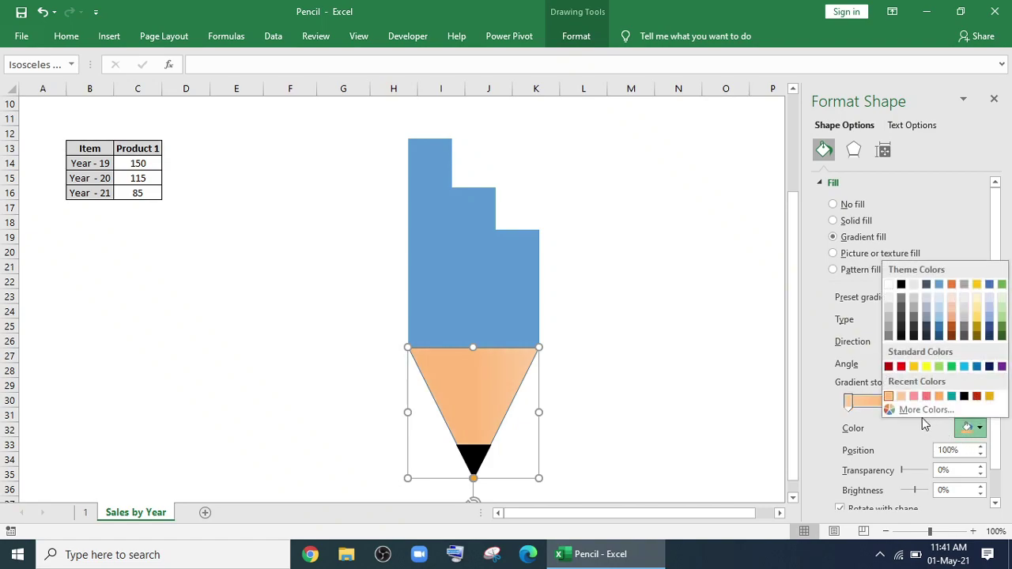
left_click(889, 396)
left_click(891, 403)
left_click(968, 430)
left_click(923, 410)
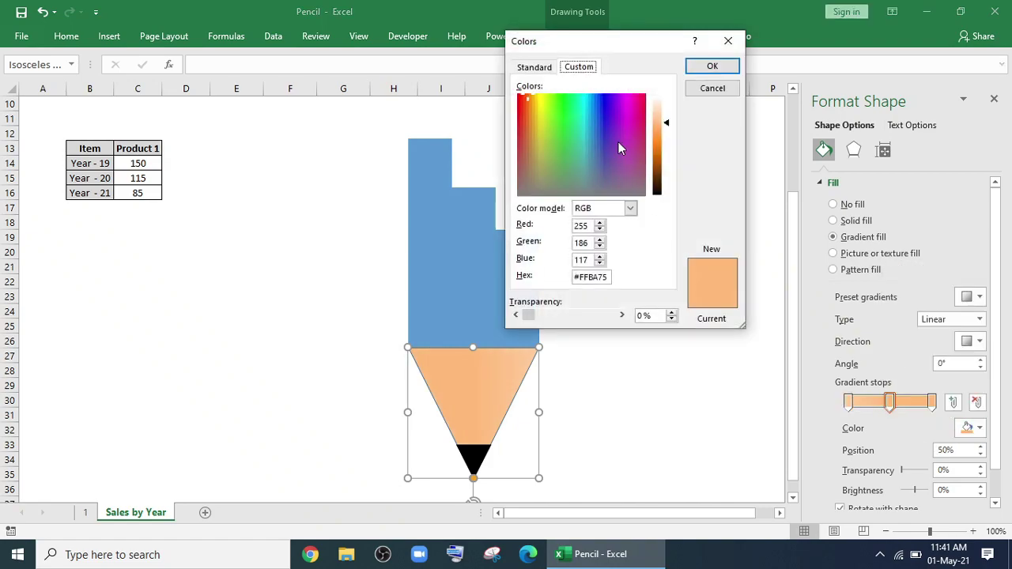
left_click(712, 67)
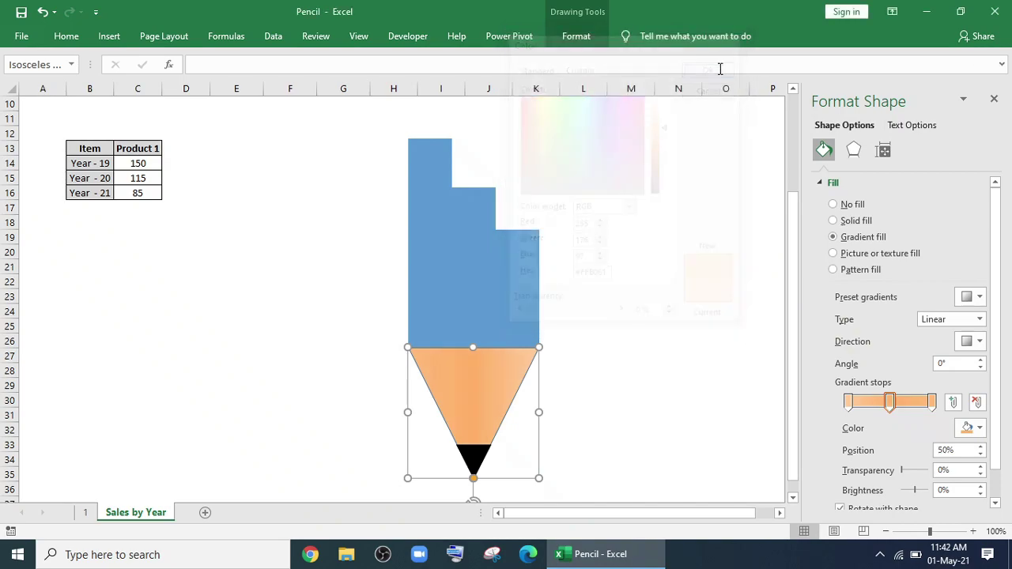
Remove the outline from the large triangle and close its formatting options
left_click(981, 341)
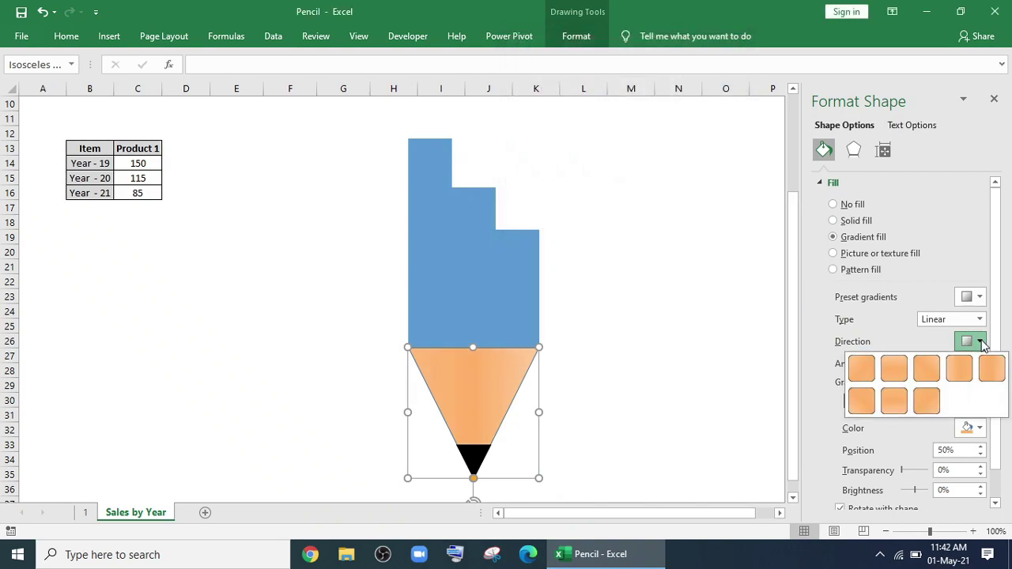
scroll(983, 346, "down", 1)
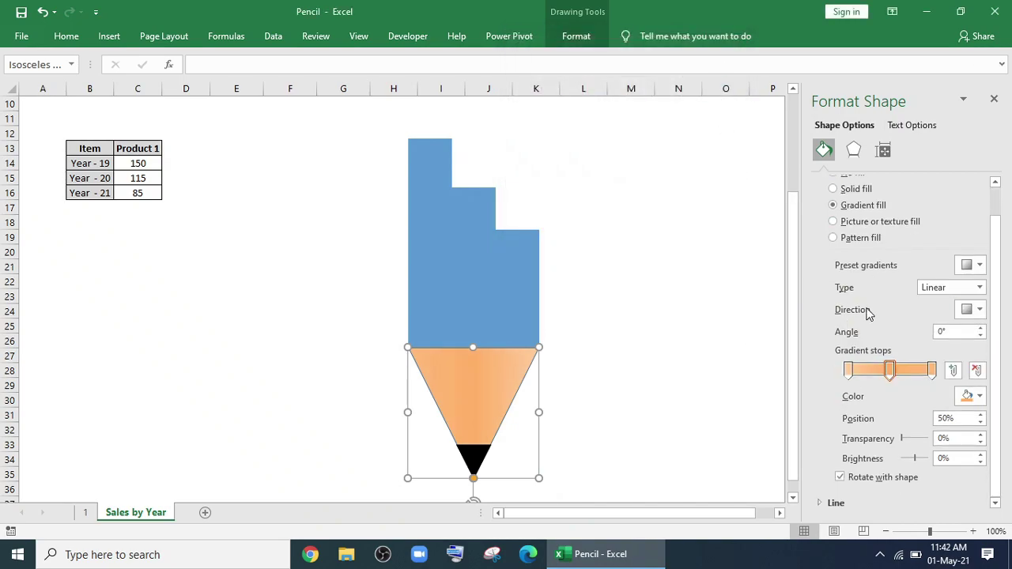
left_click(823, 503)
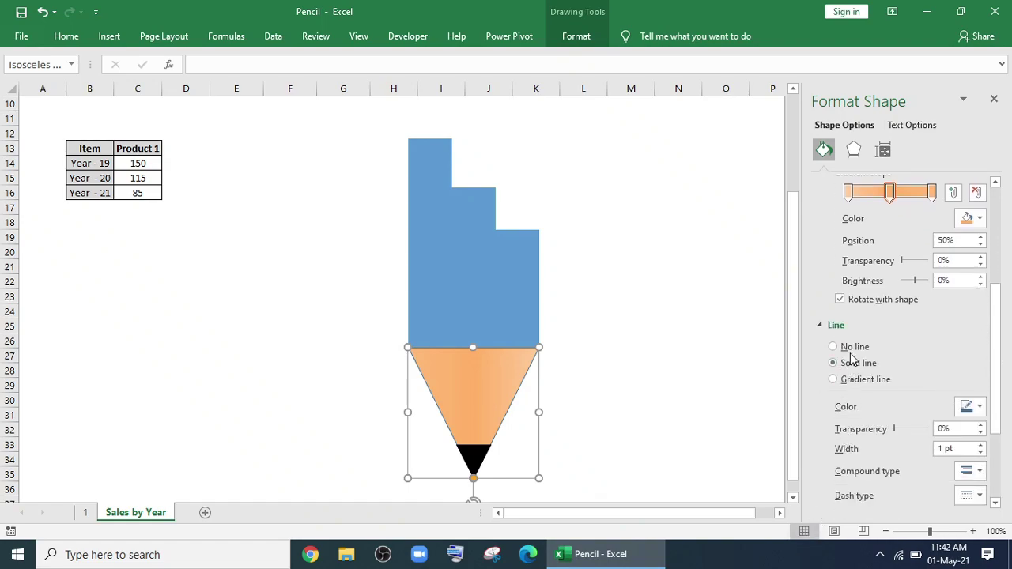
left_click(851, 350)
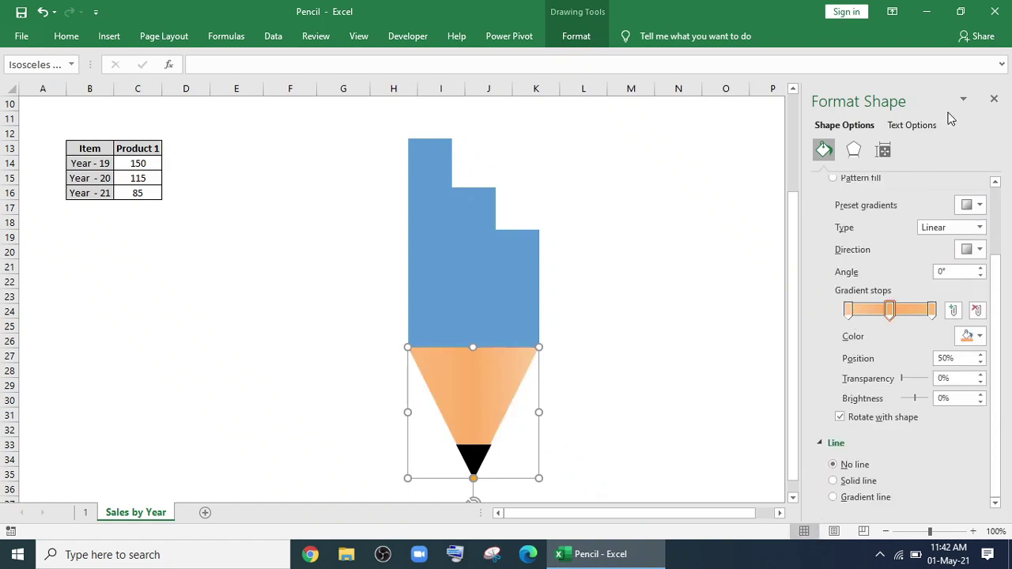
left_click(995, 100)
Fill only the first column of the chart, Year - 19, with standard dark red
left_click(452, 262)
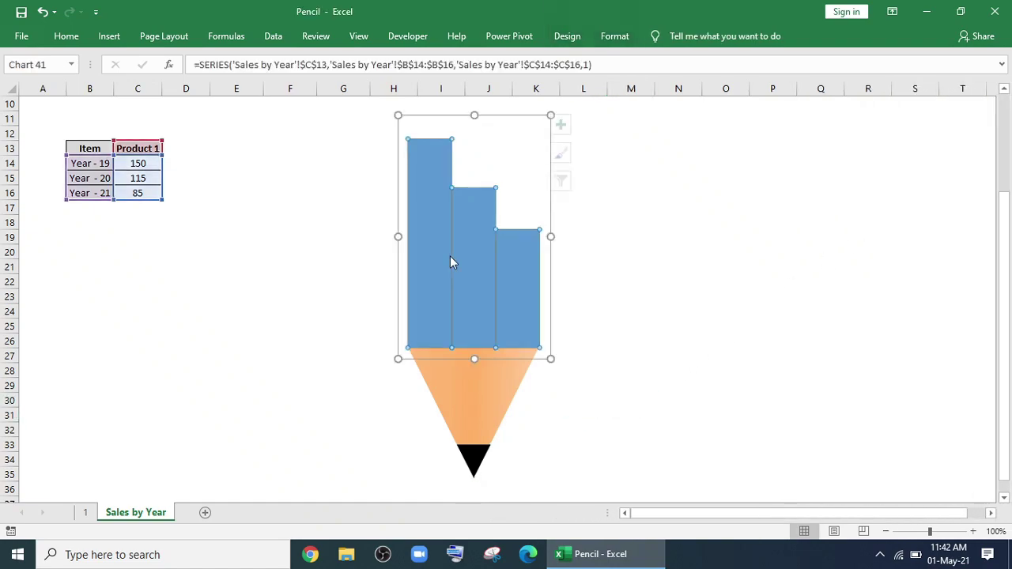
left_click(615, 36)
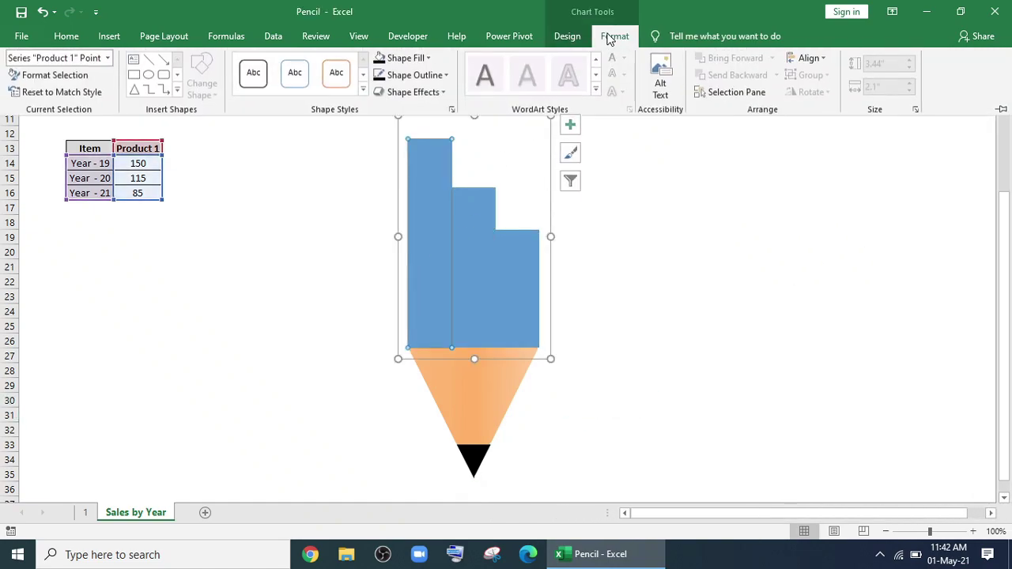
left_click(420, 60)
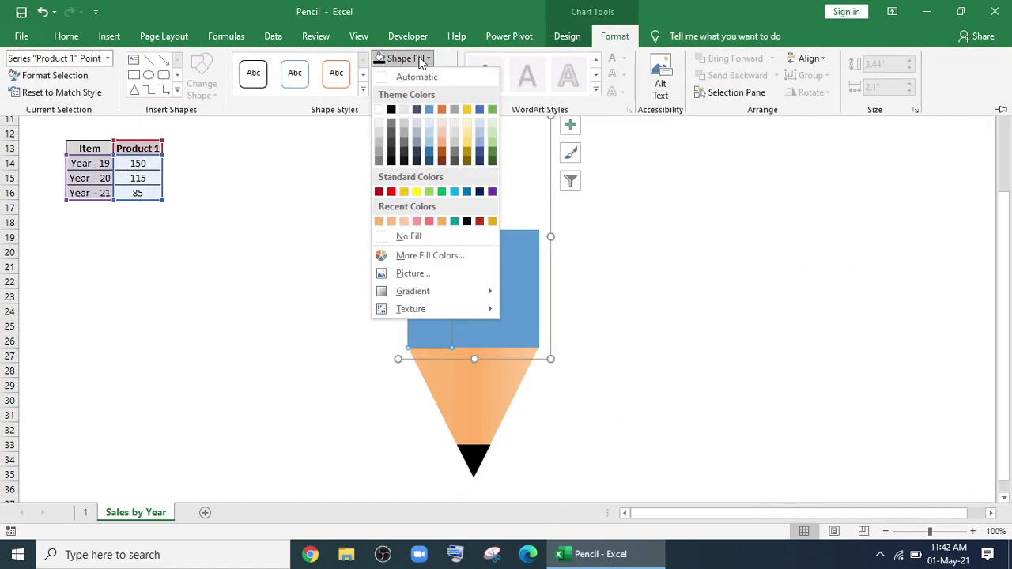
left_click(380, 192)
key("ctrl+F1")
Fill only the middle column, Year - 20, with standard blue
left_click(477, 238)
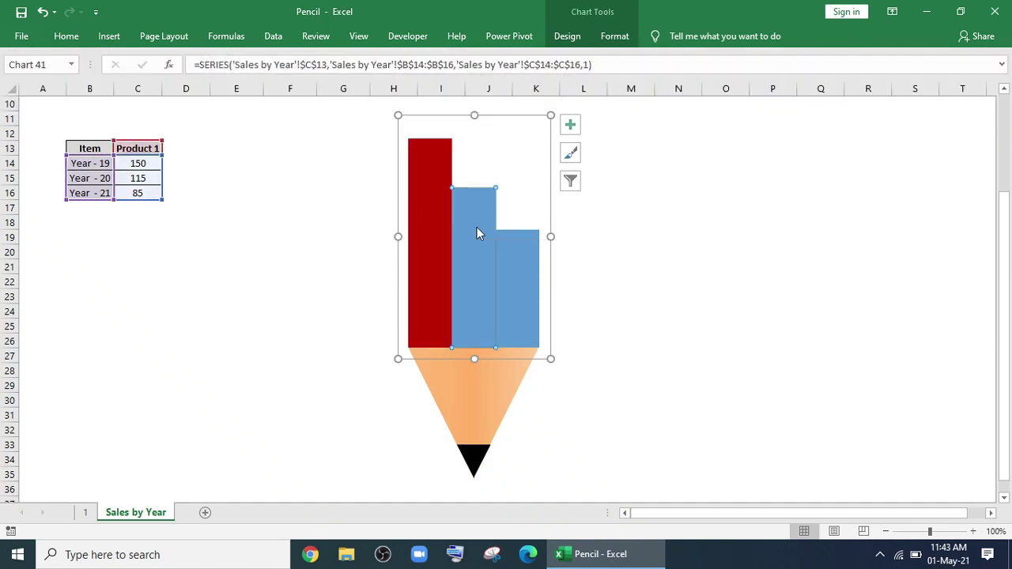
left_click(614, 35)
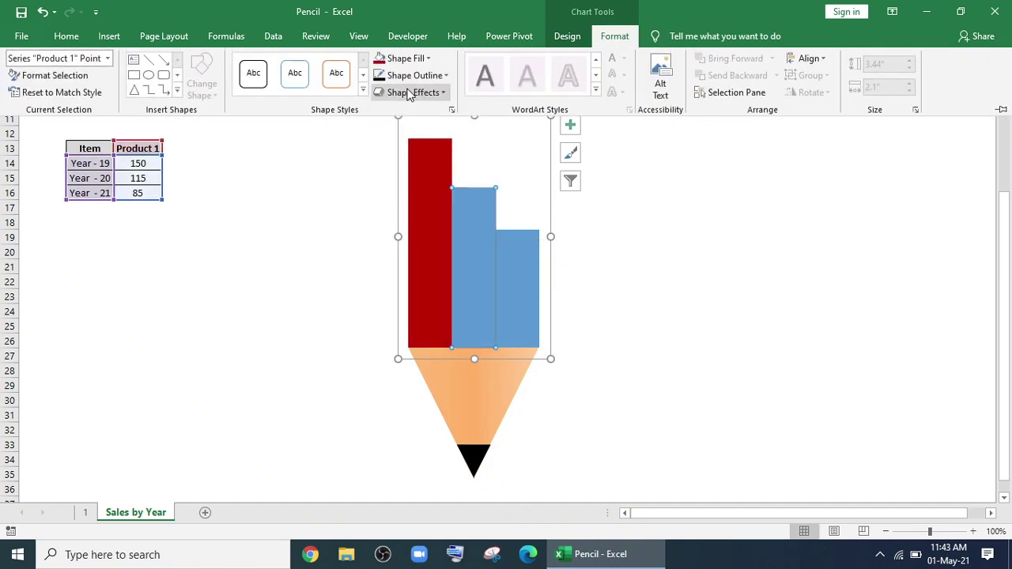
left_click(405, 58)
left_click(467, 192)
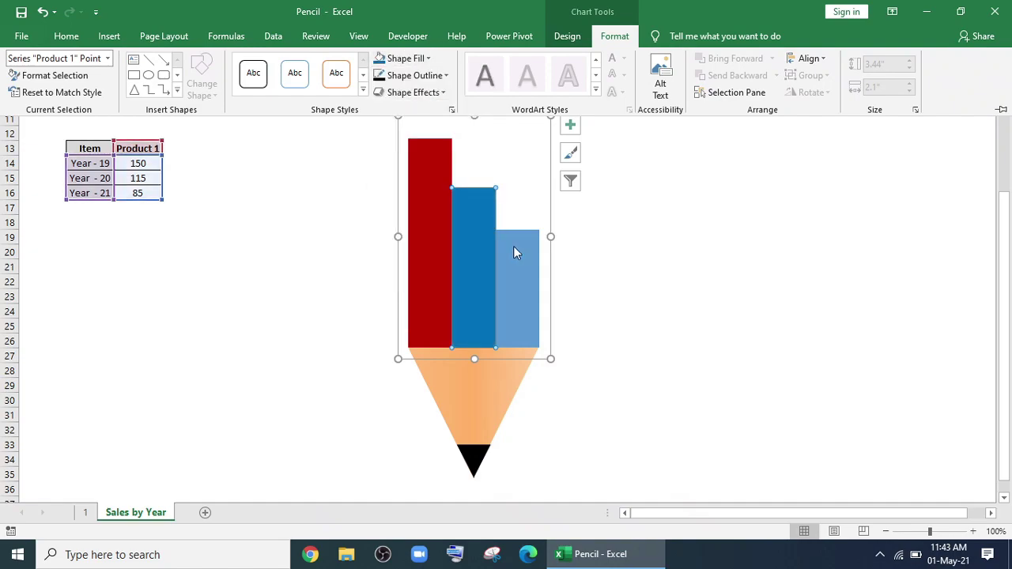
Fill only the third column, Year - 21, with standard light green and deselect the chart
left_click(519, 260)
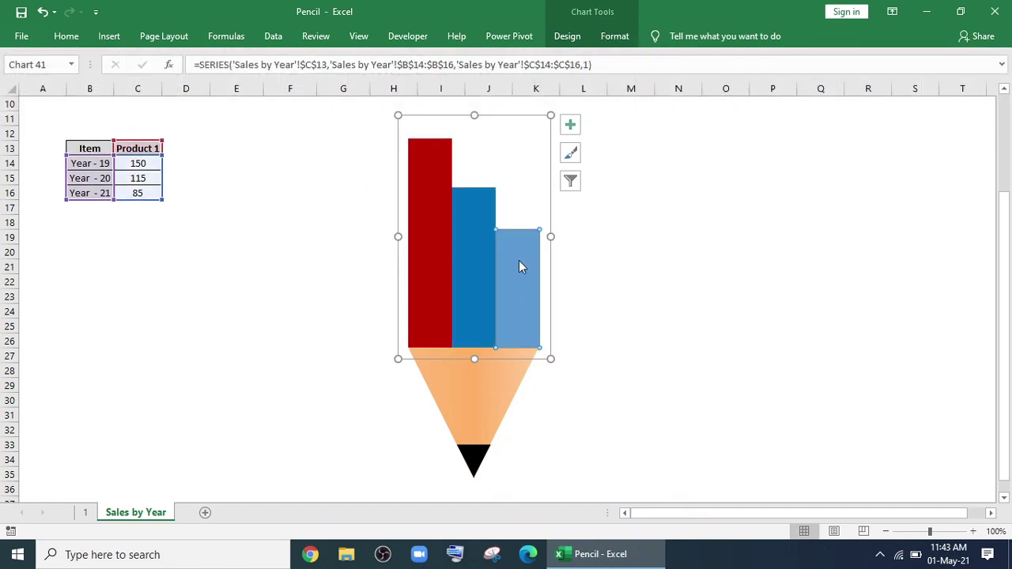
left_click(614, 37)
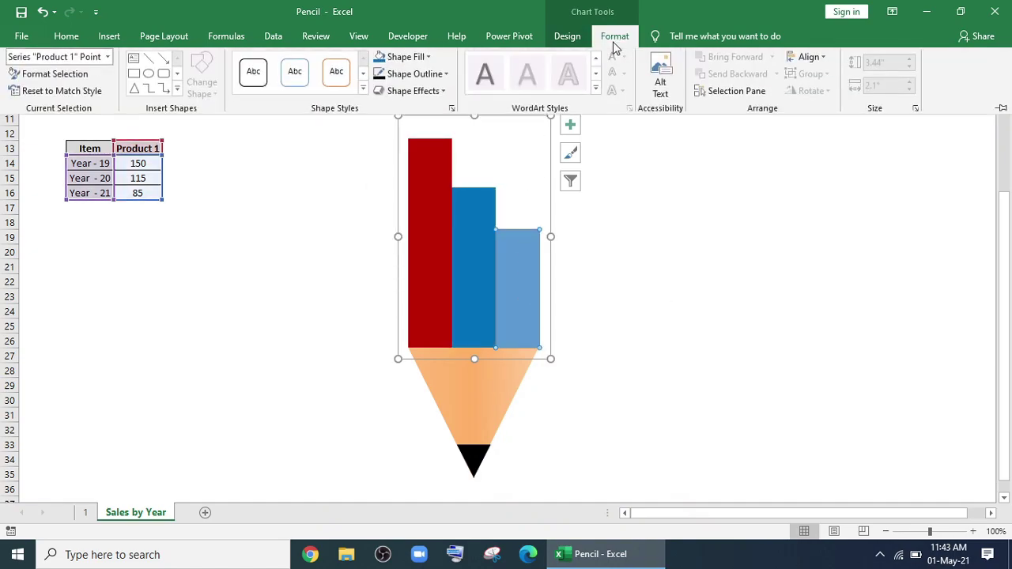
left_click(416, 61)
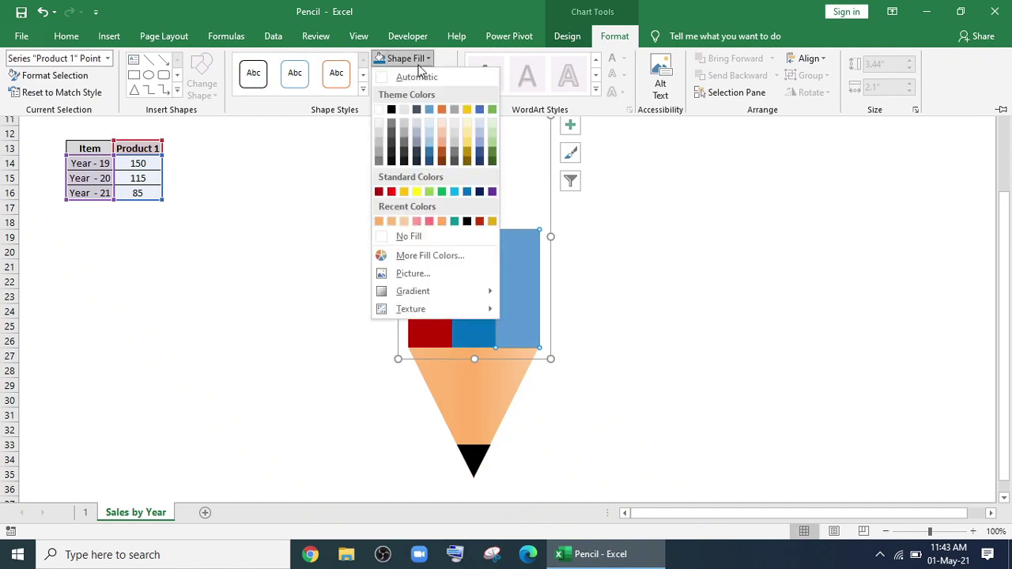
left_click(430, 194)
left_click(678, 326)
Draw a partial circle about 0.62" wide by 0.51" high forming a lower half, and place one under each of the three columns
left_click(109, 36)
left_click(179, 79)
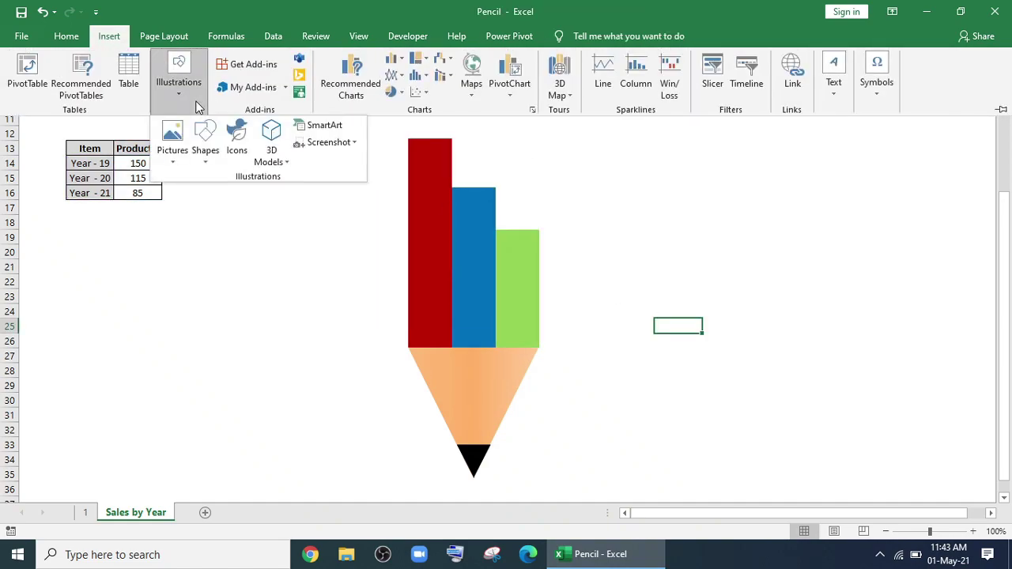
left_click(204, 150)
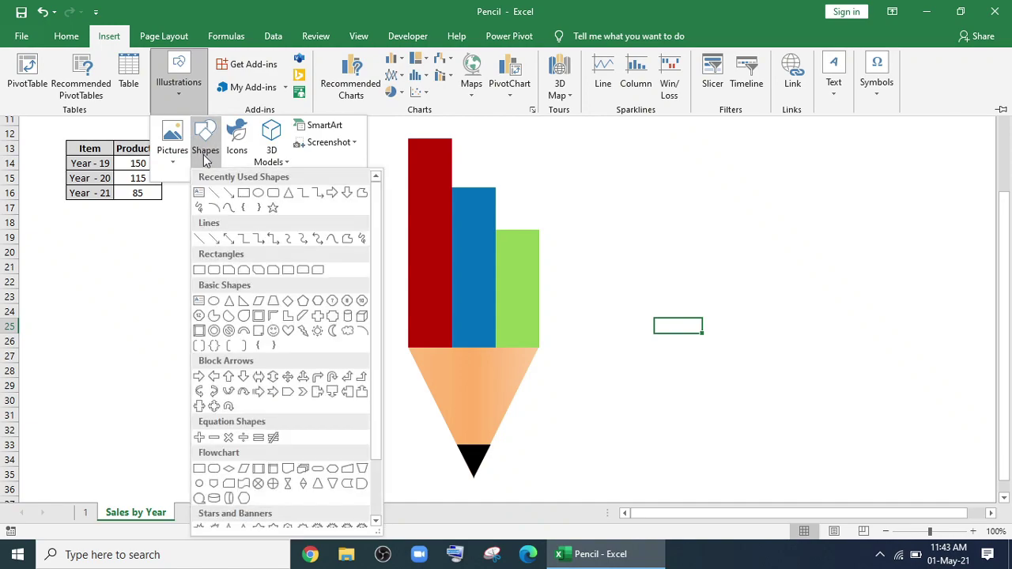
left_click(213, 320)
mouse_move(286, 299)
left_mouse_down()
mouse_move(324, 338)
mouse_move(291, 322)
mouse_move(449, 366)
mouse_move(474, 358)
left_mouse_up()
left_click_drag(473, 358, 517, 360)
left_click(468, 360)
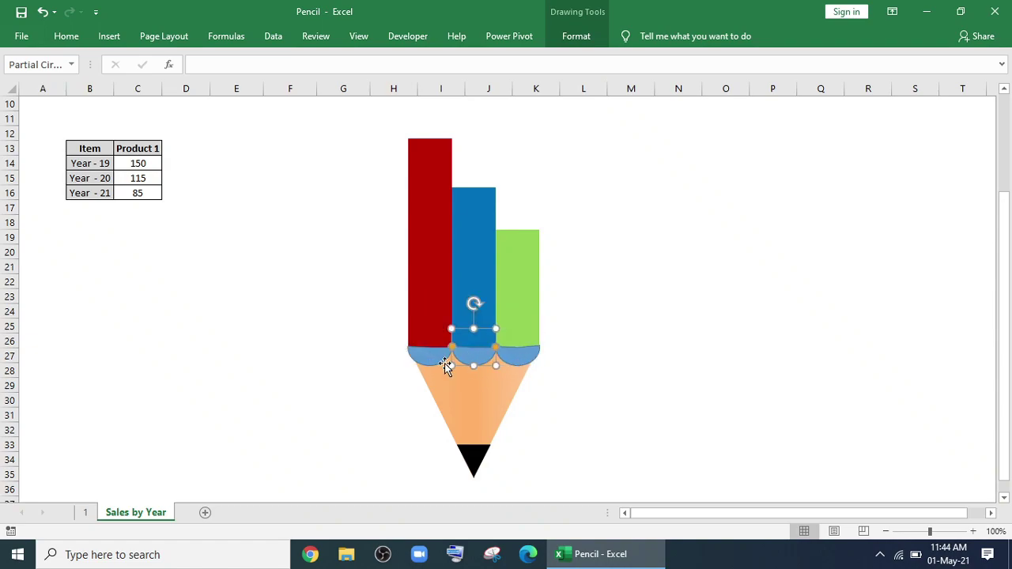
Fill the half circle under the first column with dark red and remove its outline
left_click(430, 360)
left_click(568, 38)
left_click(576, 36)
left_click(366, 57)
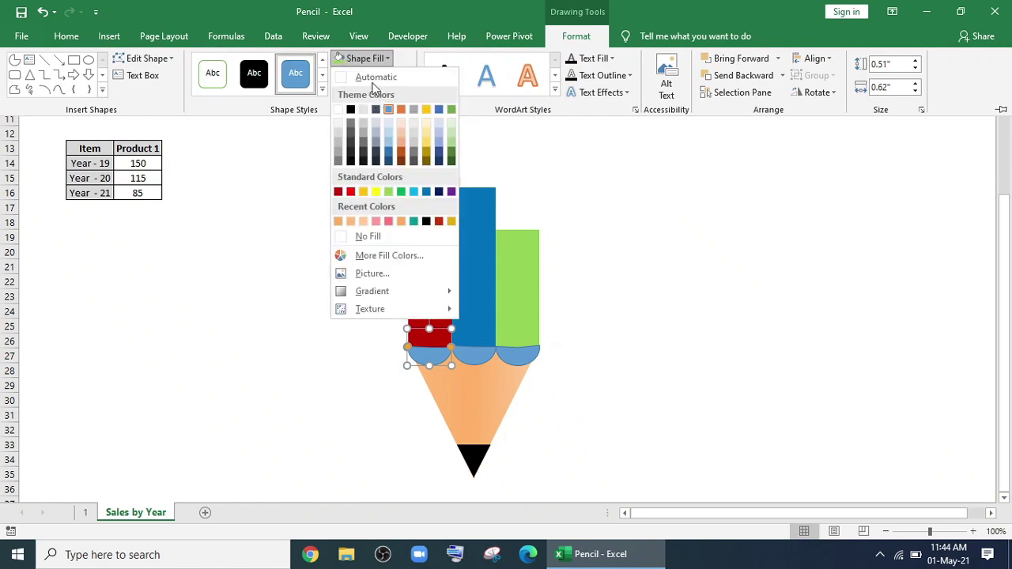
left_click(339, 192)
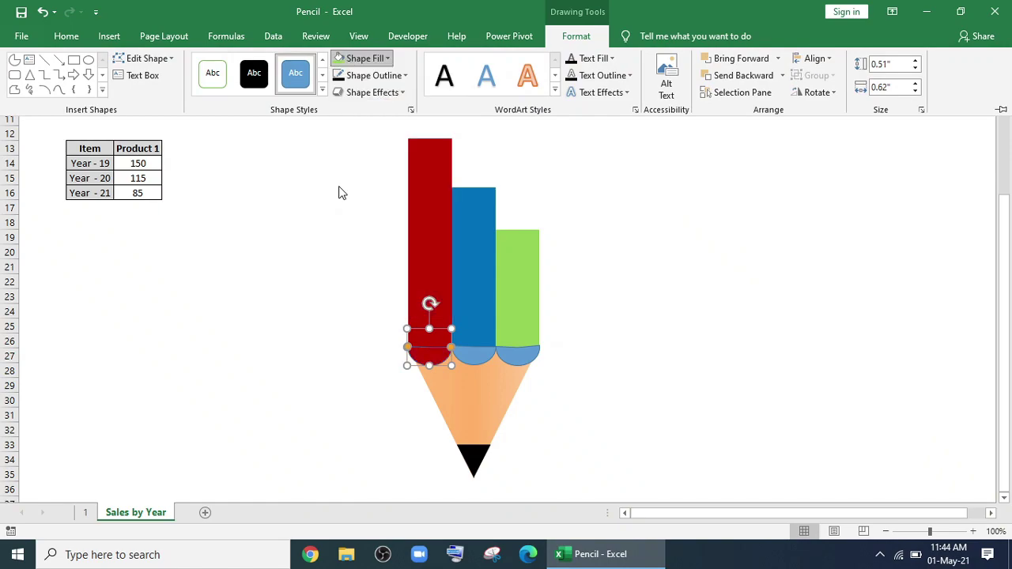
left_click(353, 75)
left_click(371, 257)
Fill the half circles under the second and third columns with blue and light green respectively, without outlines
left_click(483, 356)
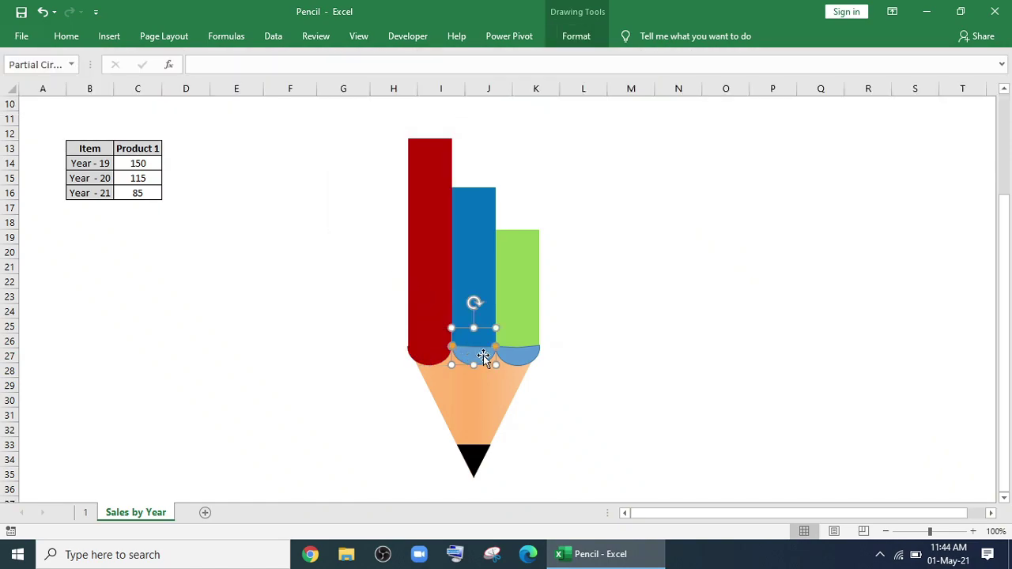
left_click(576, 35)
left_click(366, 58)
left_click(427, 192)
left_click(366, 75)
left_click(372, 255)
left_click(518, 356)
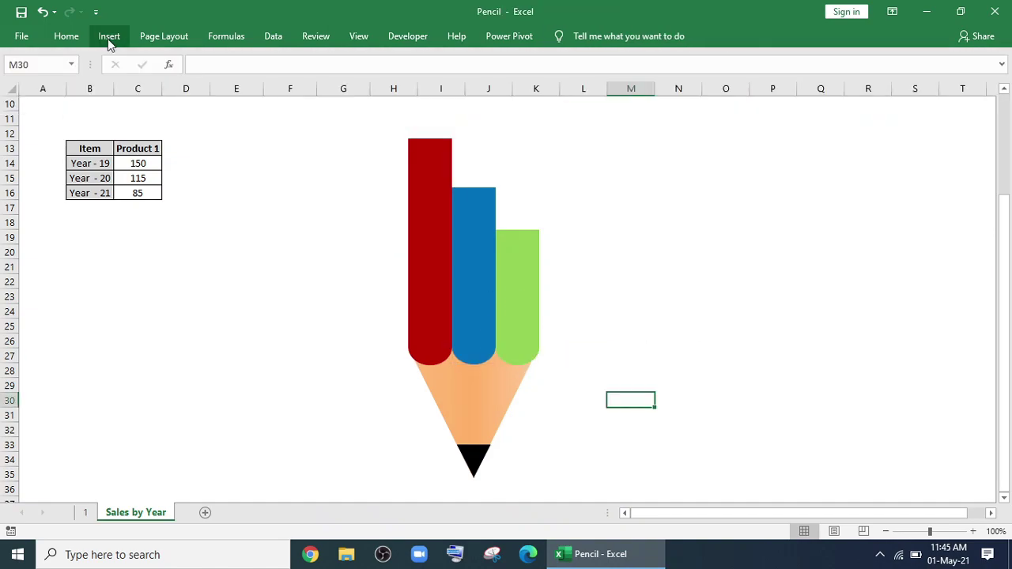
Draw a circle about 0.83" wide by 0.82" high in the empty area beside the pencil's upper part
left_click(109, 36)
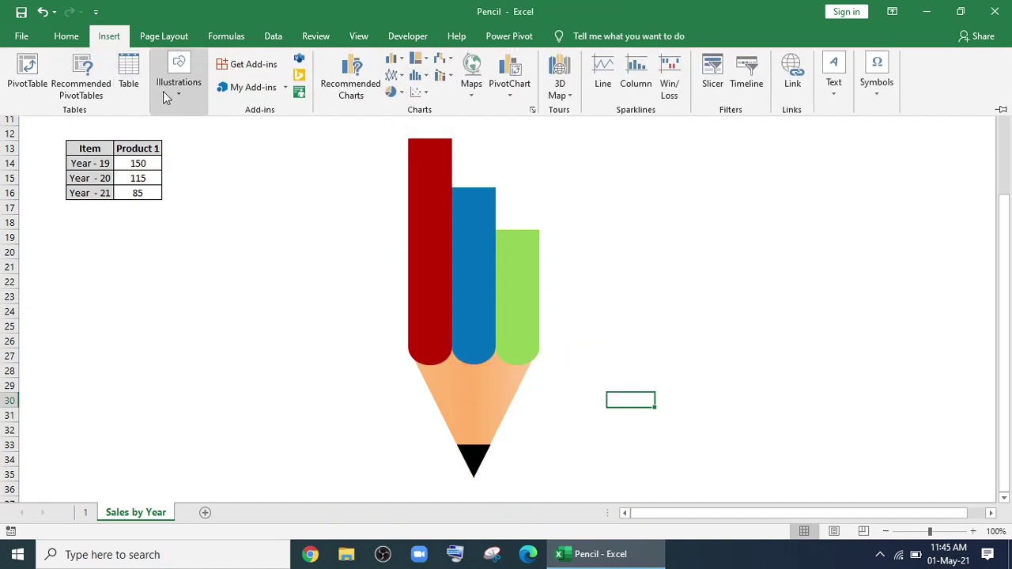
left_click(178, 83)
left_click(205, 141)
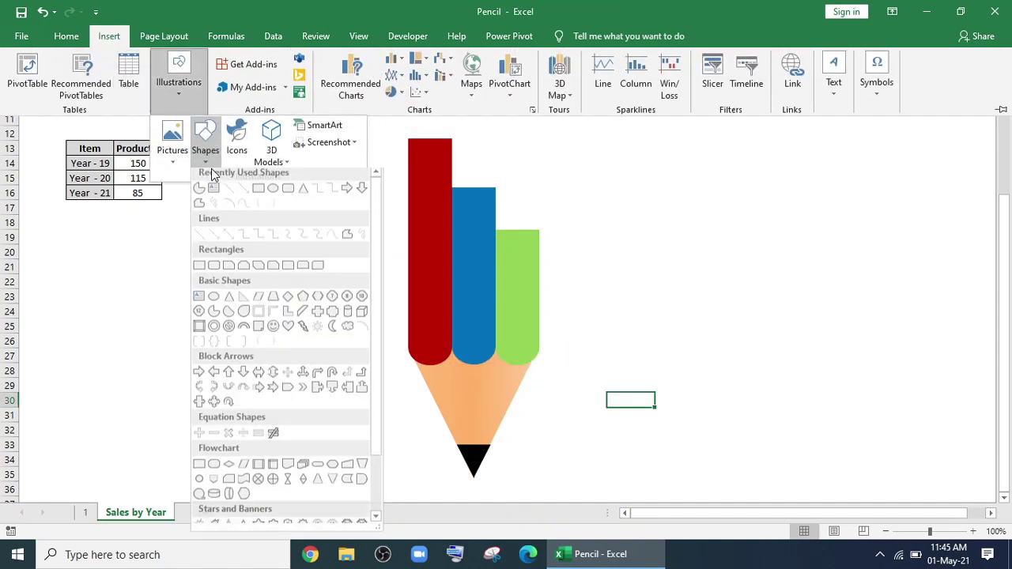
left_click(272, 193)
left_click_drag(643, 181, 704, 241)
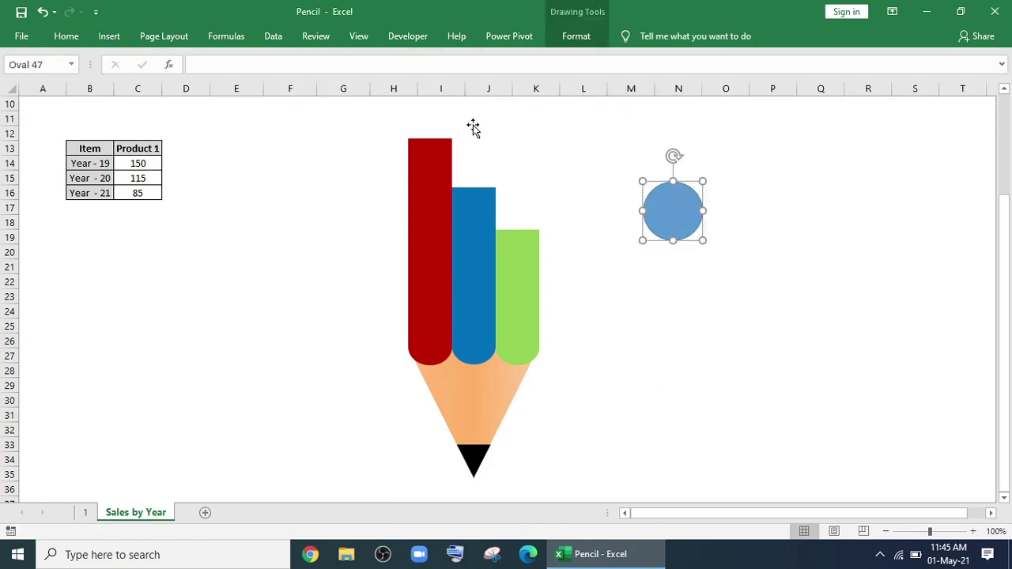
Fill the circle with light green and give it a 6 pt outline in a paler theme green
left_click(573, 36)
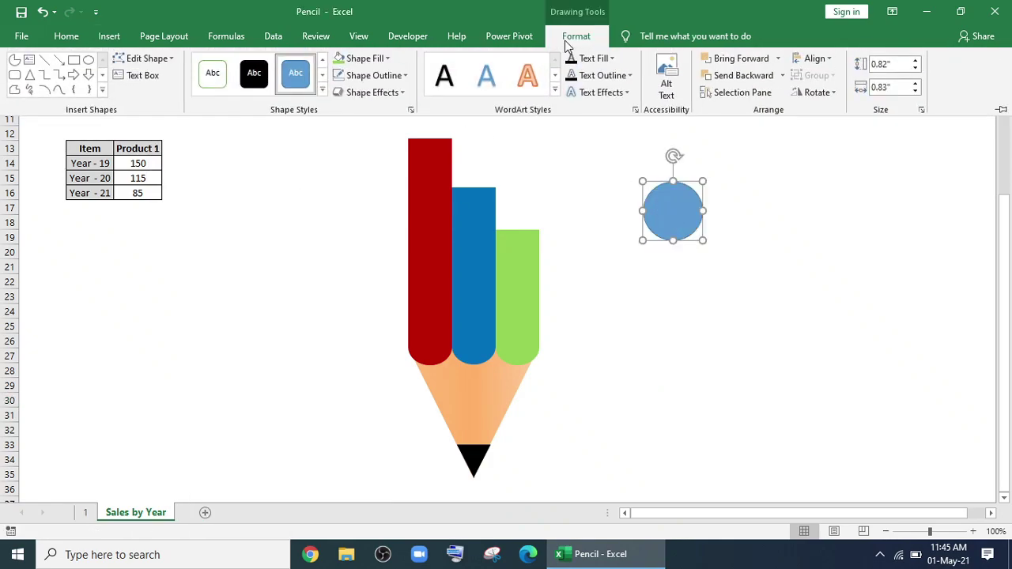
left_click(368, 61)
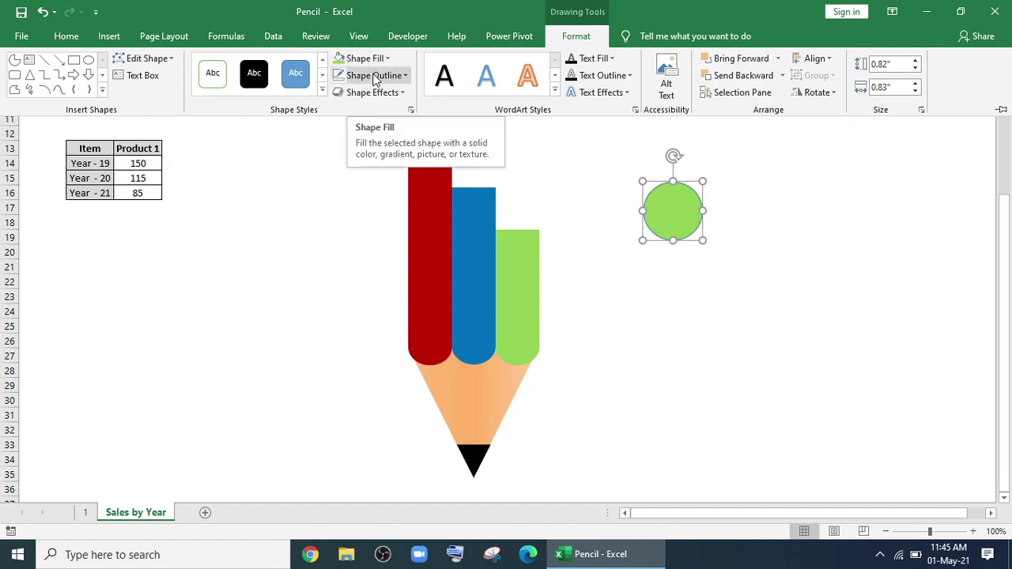
left_click(371, 76)
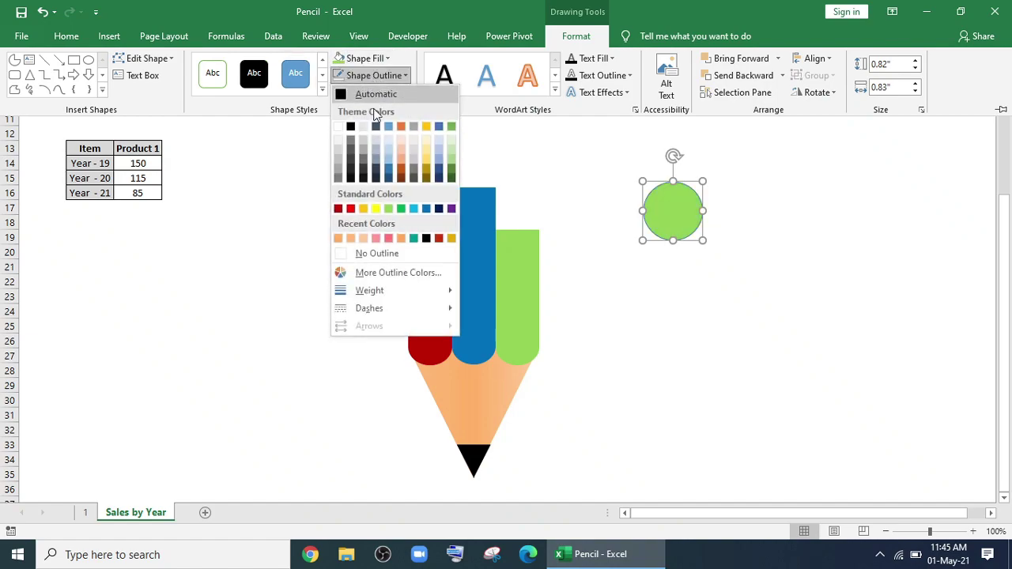
left_click(452, 158)
left_click(371, 75)
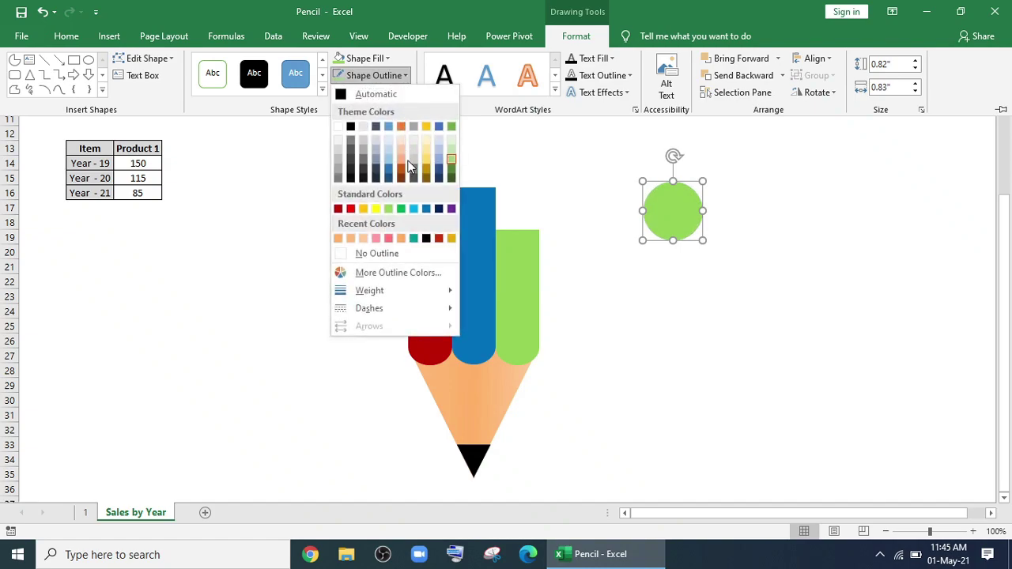
mouse_move(419, 291)
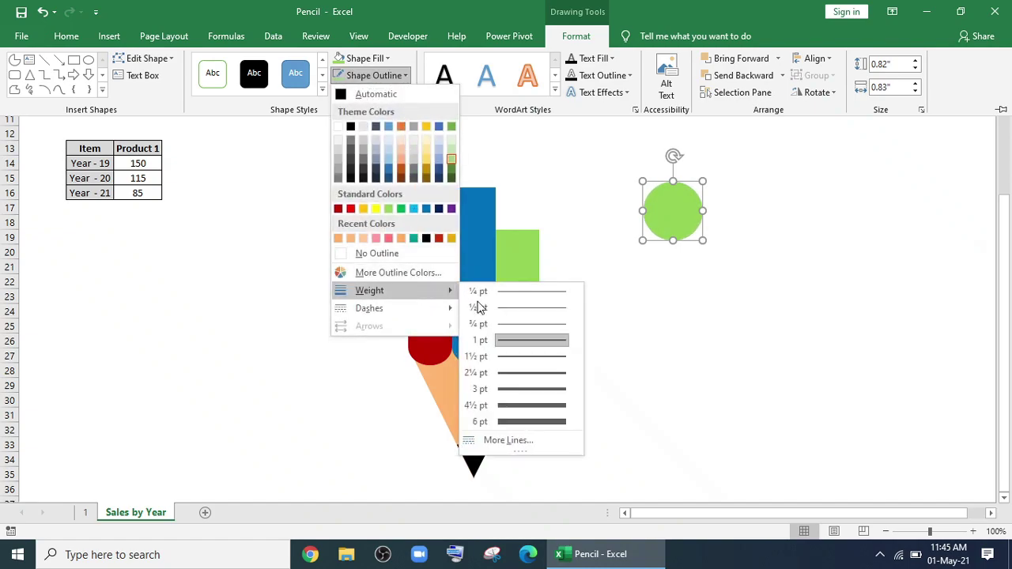
left_click(522, 423)
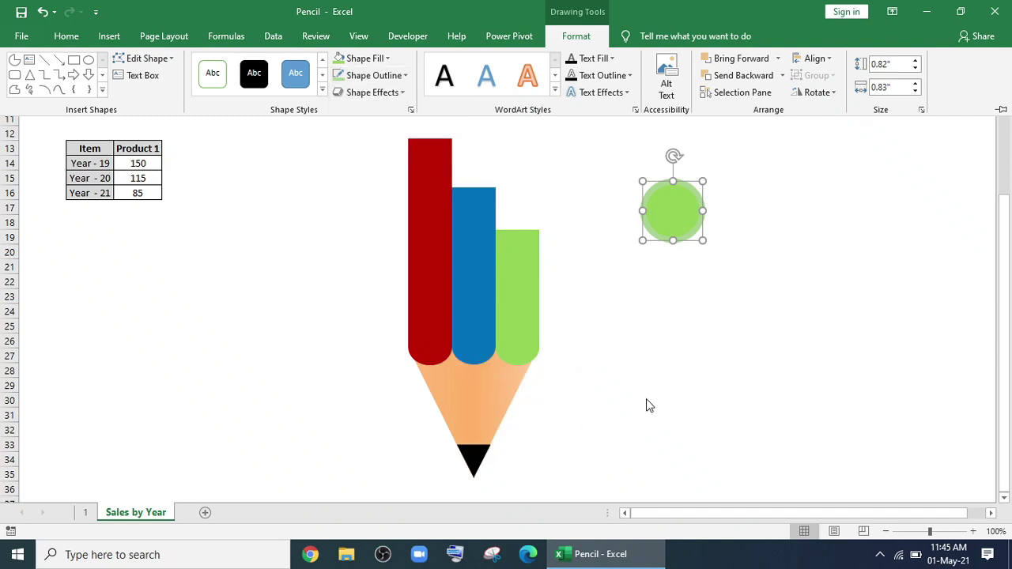
Place two copies of the green circle in a column beneath it and fill the middle circle with dark red
left_click_drag(669, 223, 683, 301, "ctrl")
left_click_drag(683, 300, 684, 388, "ctrl")
left_click(682, 300)
left_click(584, 40)
left_click(372, 58)
left_click(340, 192)
Give the dark red circle a custom pinkish red outline
left_click(375, 76)
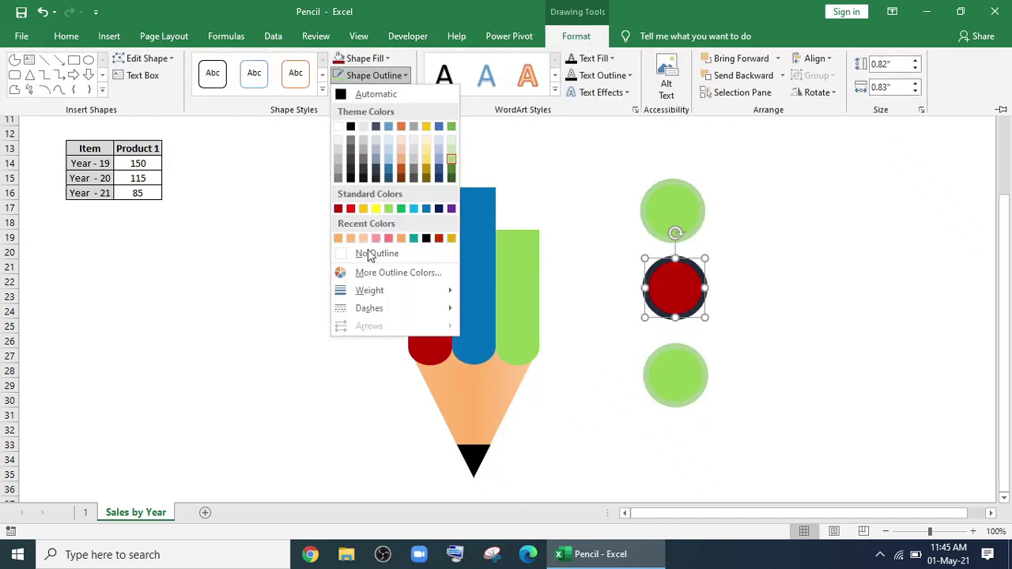
left_click(352, 209)
left_click(372, 76)
left_click(389, 272)
left_click(578, 69)
left_click(668, 125)
left_click(709, 66)
Fill the lowest circle with light blue and give it a paler theme blue outline
left_click(694, 376)
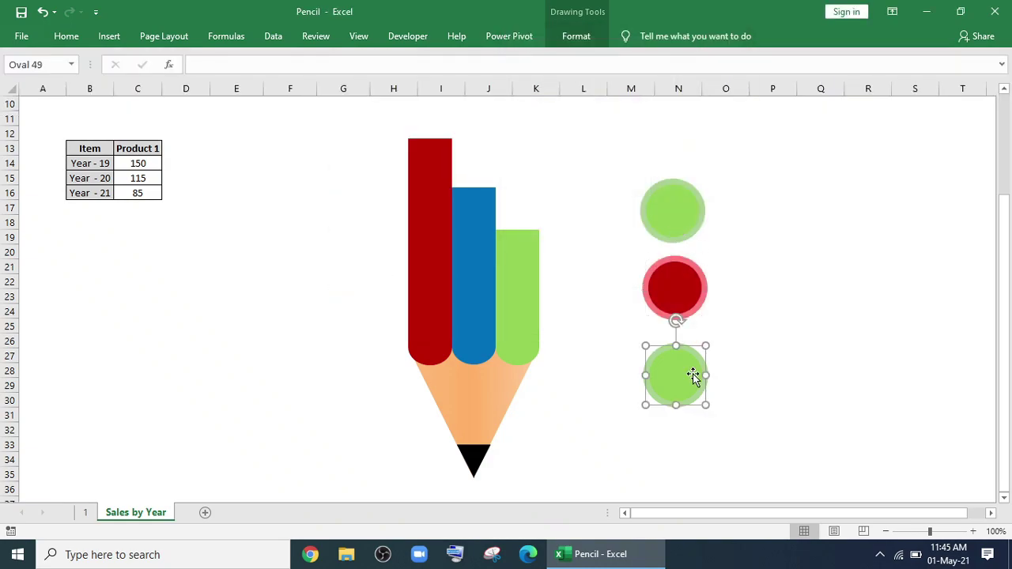
left_click(577, 36)
left_click(365, 59)
left_click(414, 191)
left_click(367, 58)
left_click(374, 75)
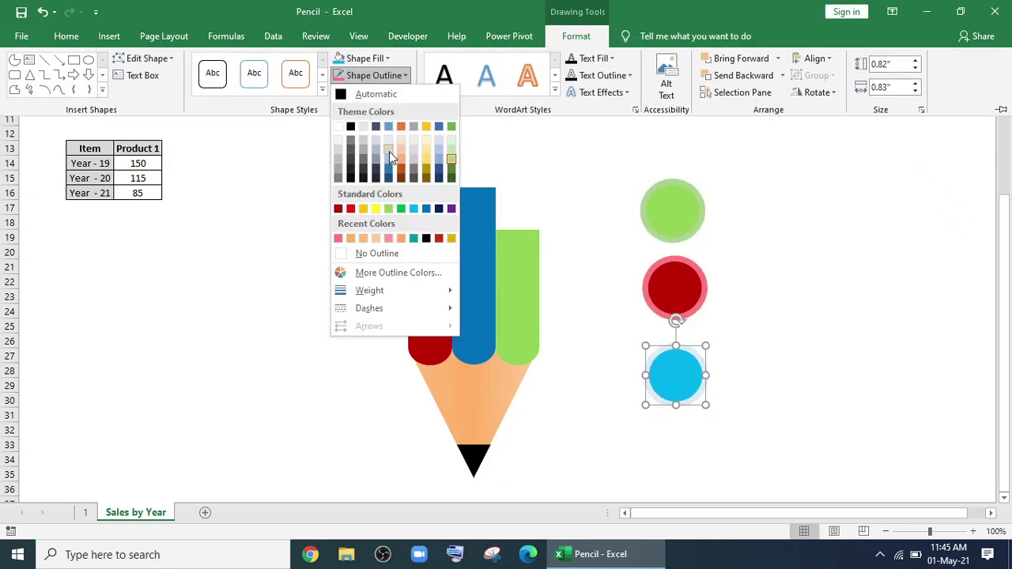
left_click(441, 159)
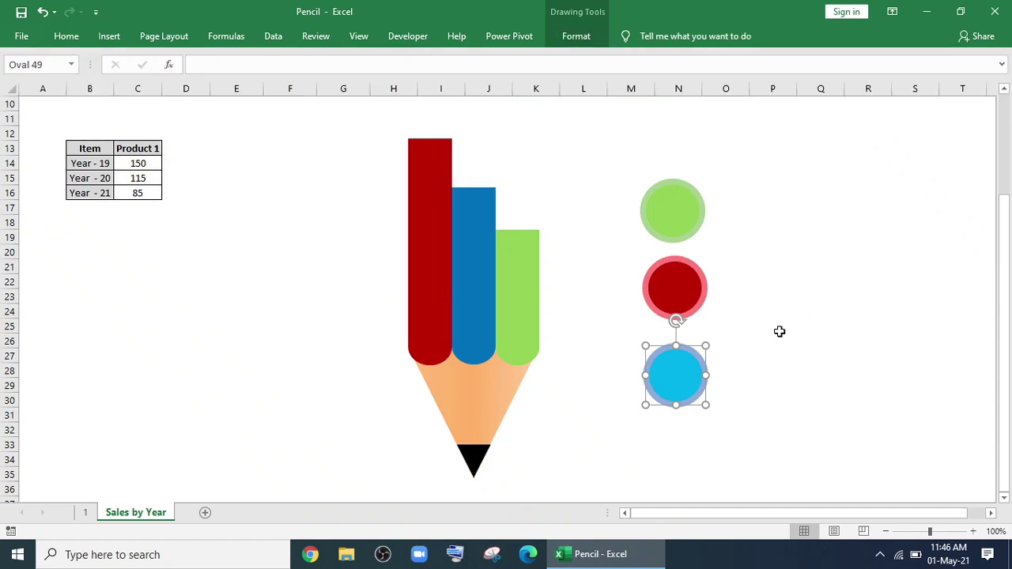
Move the dark red circle to the opposite side of the pencil and even out the spacing of the other two
left_click(776, 327)
left_click(655, 320)
left_click_drag(651, 321, 275, 332)
Link the green circle's text to the Year - 21 value in cell C16
left_click(680, 218)
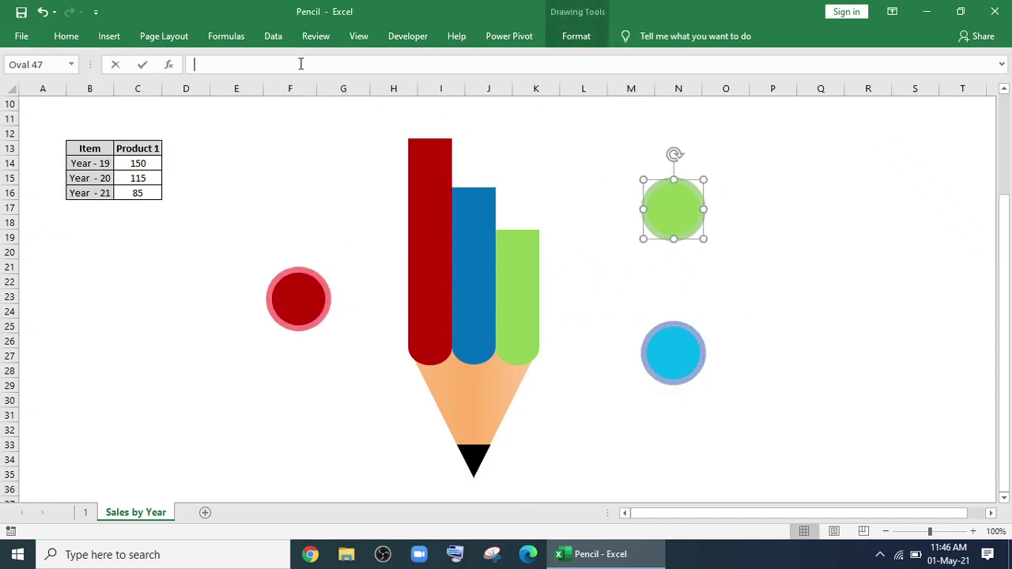
type("=")
left_click(141, 193)
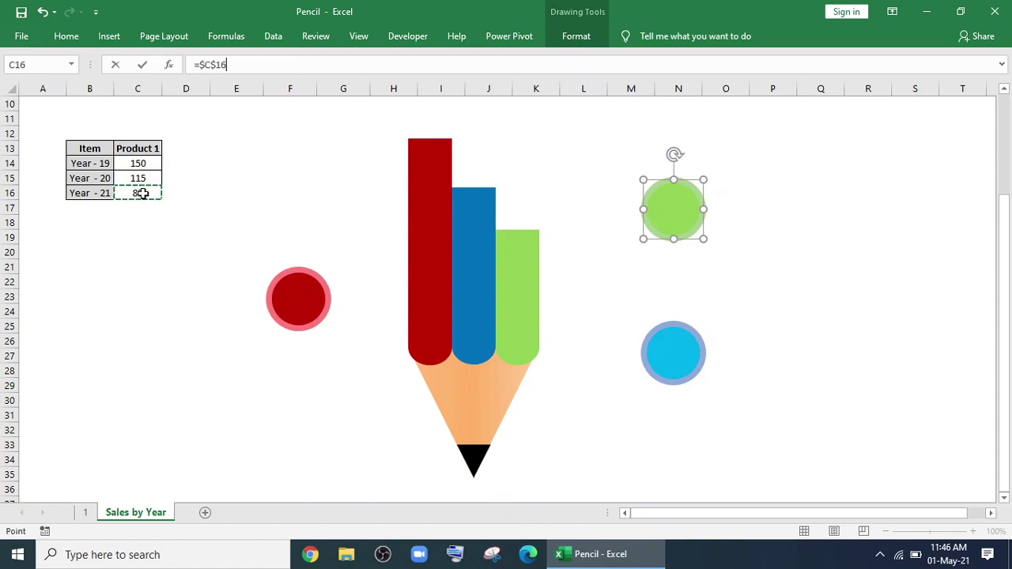
key("Return")
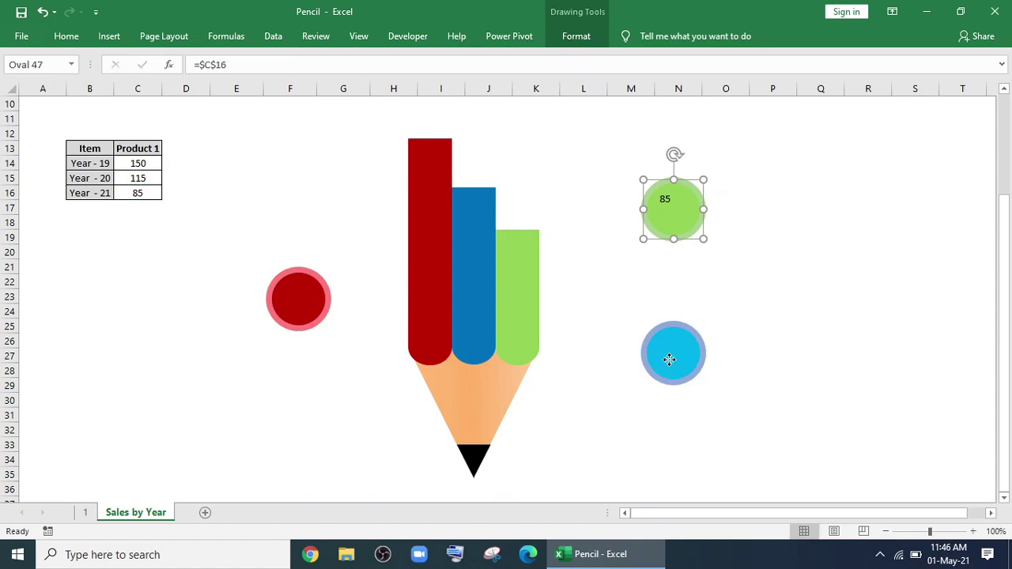
Link the light blue circle's text to the Year - 20 value in cell C15
left_click(669, 359)
type("=")
left_click(147, 175)
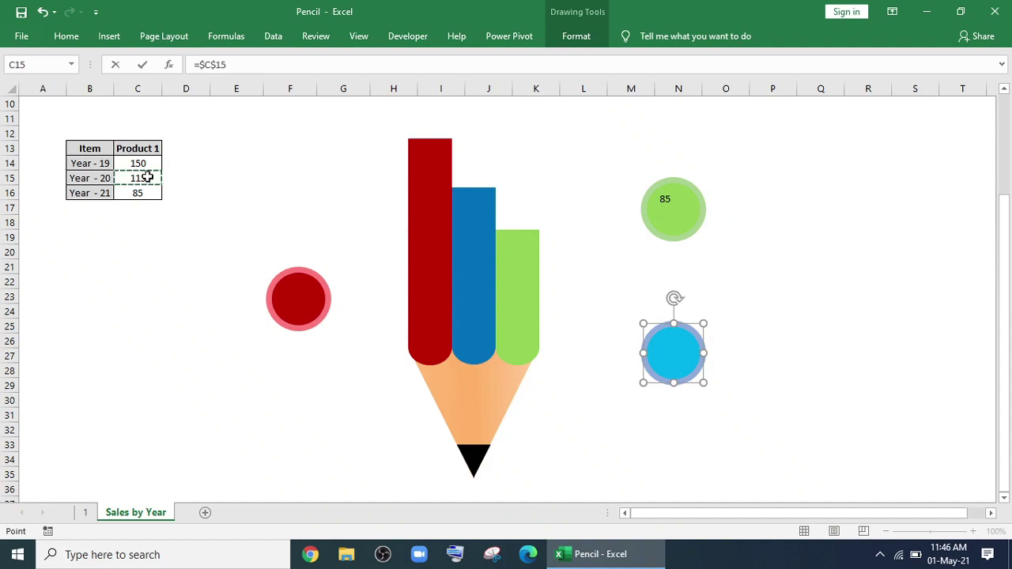
key("Return")
Link the dark red circle's text to the Year - 19 value in cell C14
left_click(293, 299)
type("=")
left_click(141, 163)
key("Return")
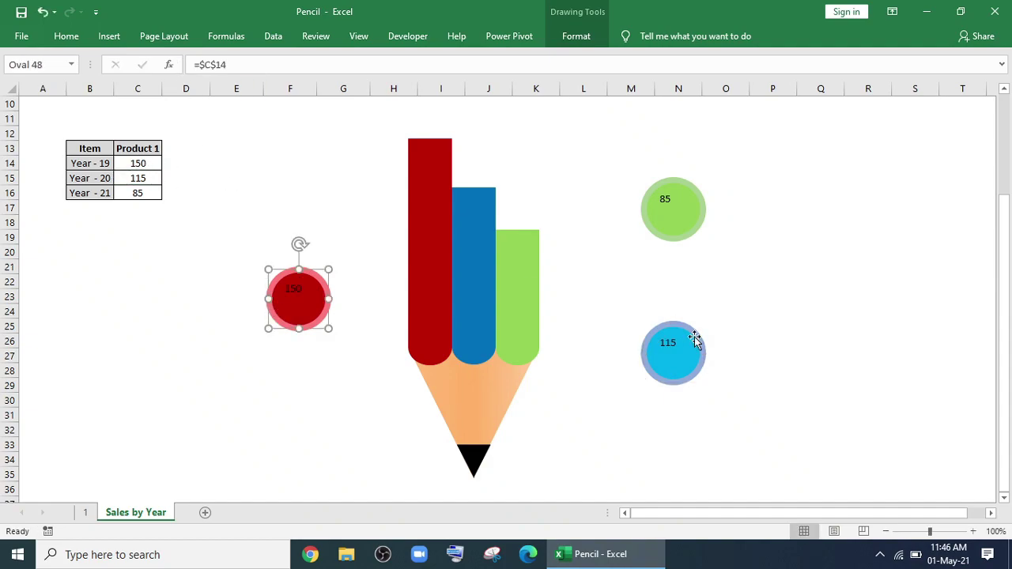
Change the light blue circle's fill to the standard blue that matches the middle column
left_click(694, 340)
left_click(577, 35)
left_click(388, 59)
left_click(427, 193)
left_click(773, 296)
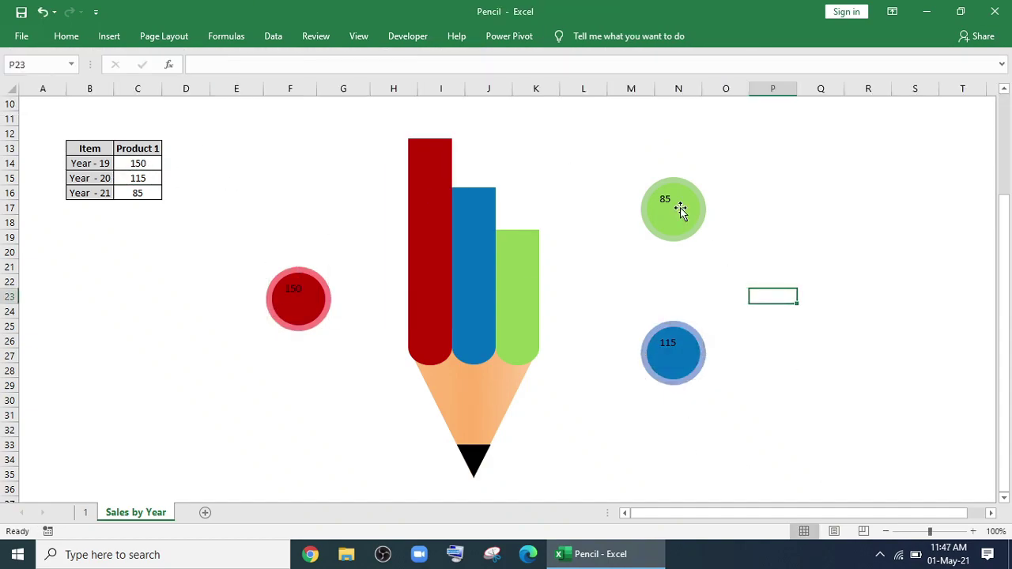
Make the number in the green circle bold, centred, black and larger
left_click(679, 211)
left_click(83, 87)
left_click(220, 87)
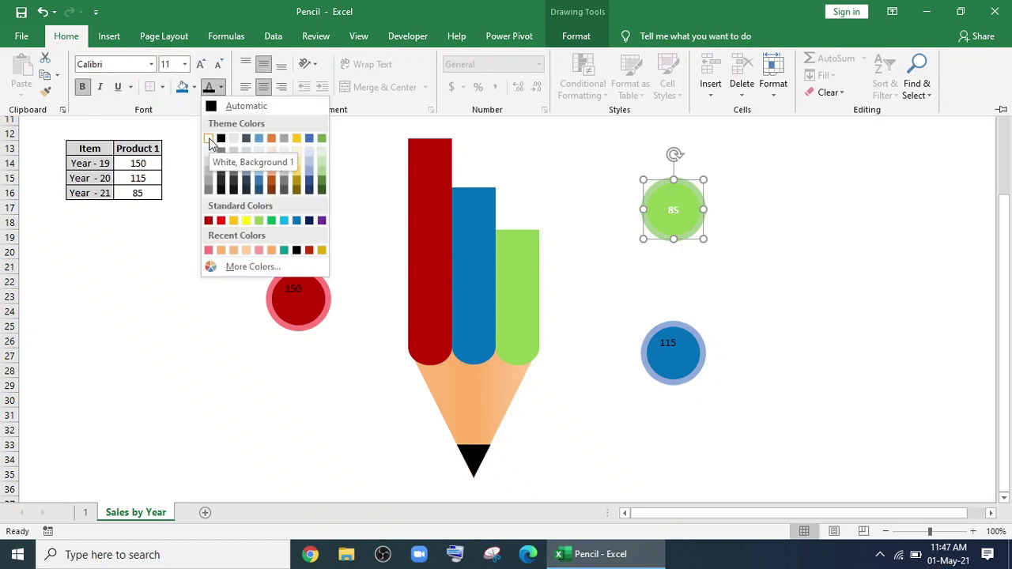
left_click(201, 64)
left_click(202, 64)
Centre the number in the blue circle both ways and format it bold, white and 20 pt
left_click(673, 348)
left_click(66, 36)
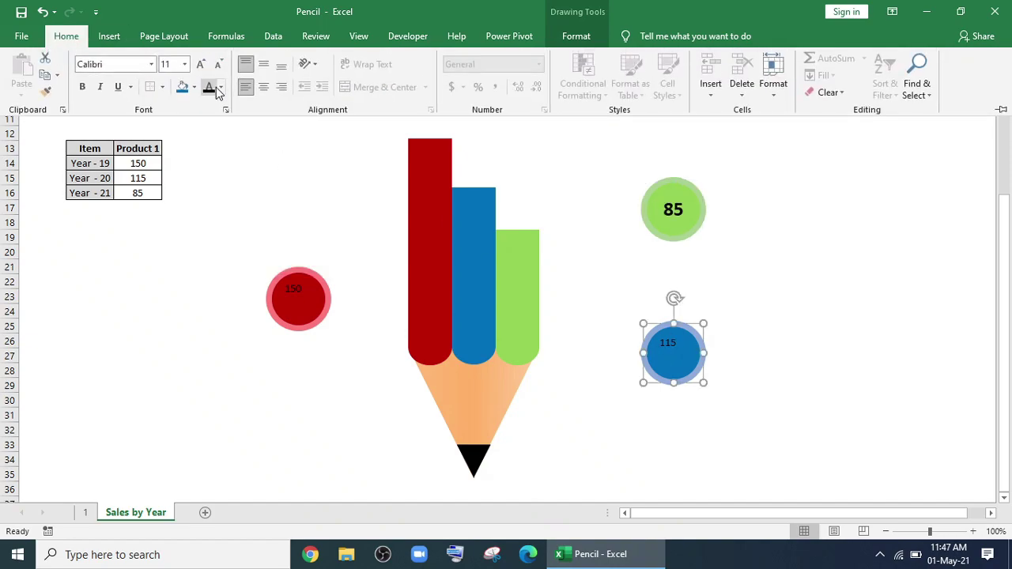
left_click(263, 64)
left_click(264, 87)
left_click(168, 64)
type("20")
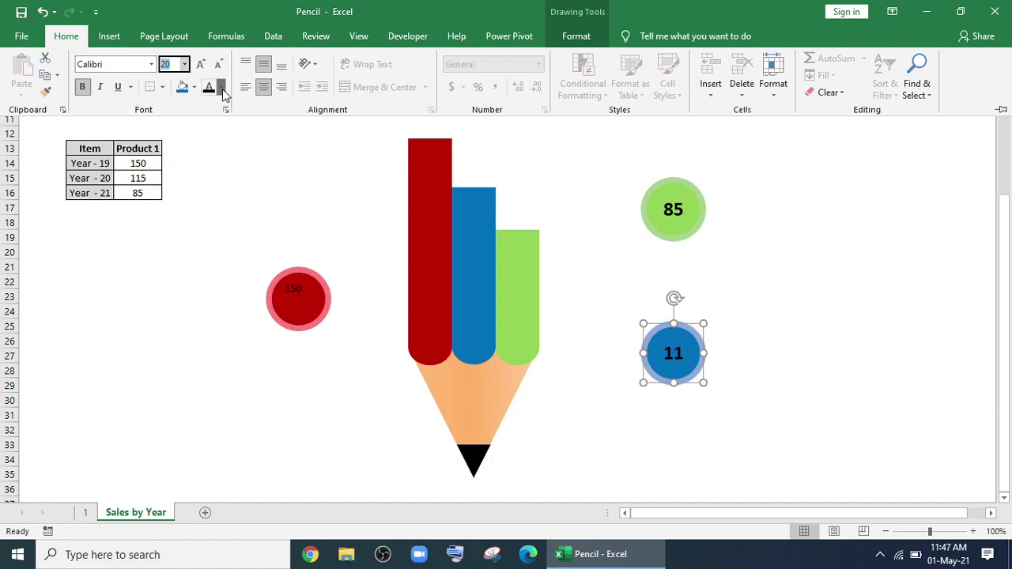
Make the dark red circle's number bold, white and centred, and reduce the number size in the green and blue circles to 18 pt
left_click(290, 282)
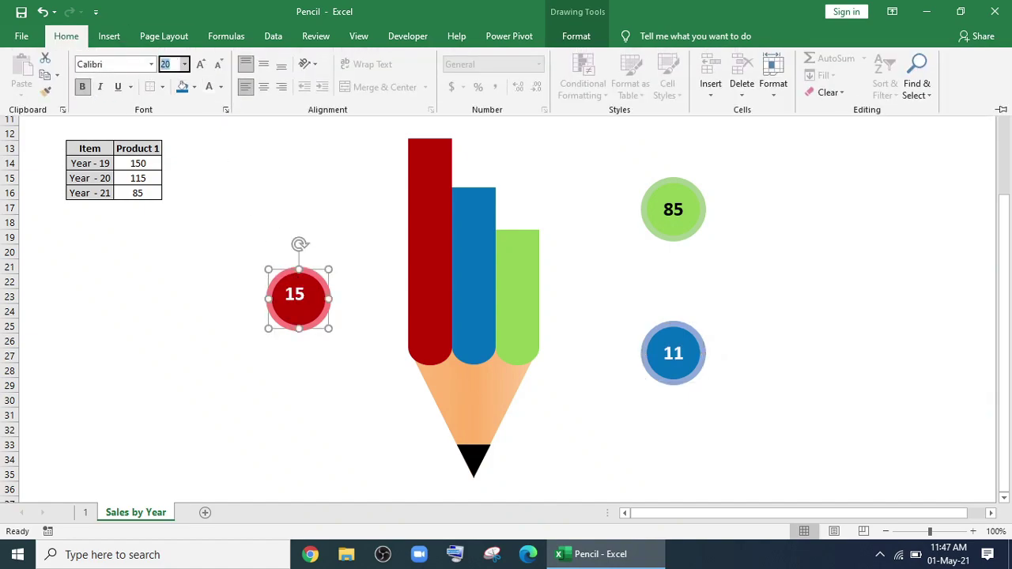
left_click(264, 63)
left_click(263, 87)
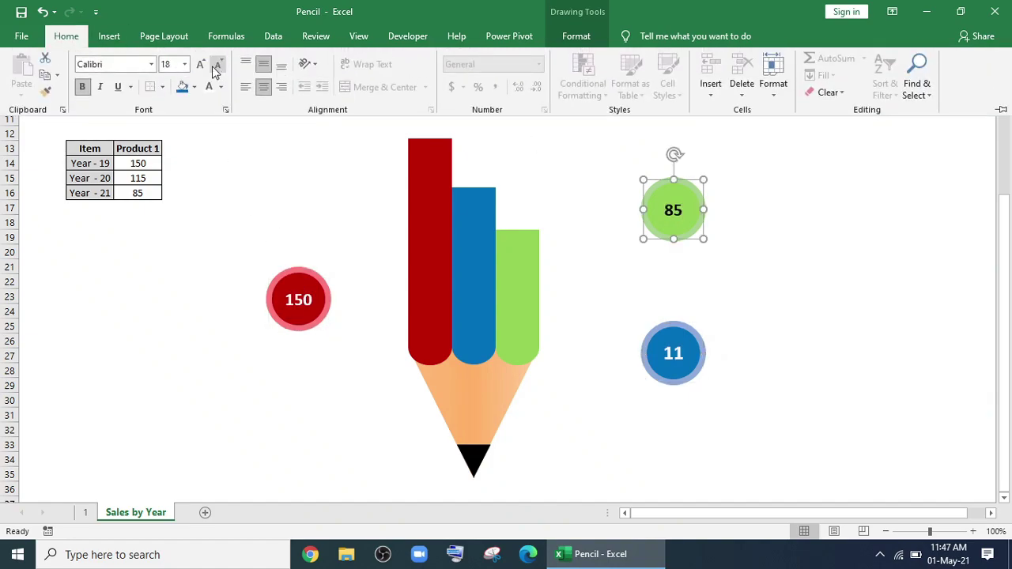
left_click(220, 87)
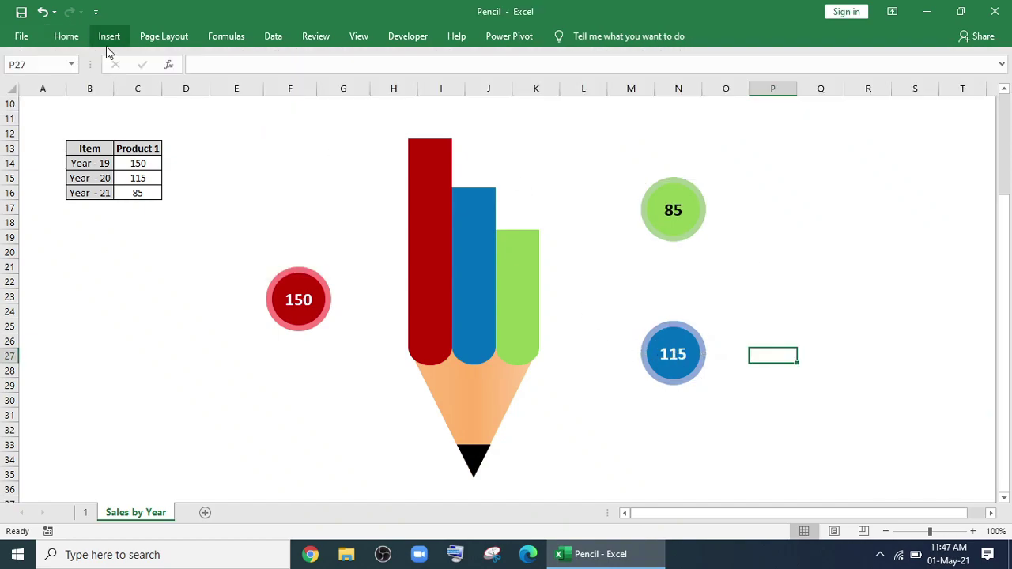
Draw a horizontal line about 1.65" long from above the green column to the green circle's edge
left_click(109, 40)
left_click(176, 87)
left_click(205, 155)
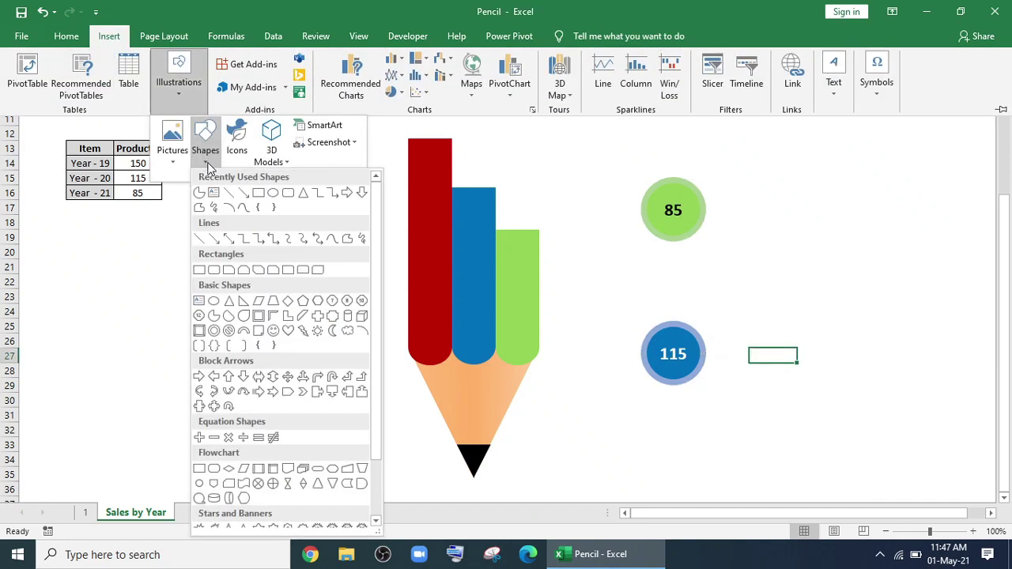
left_click(229, 195)
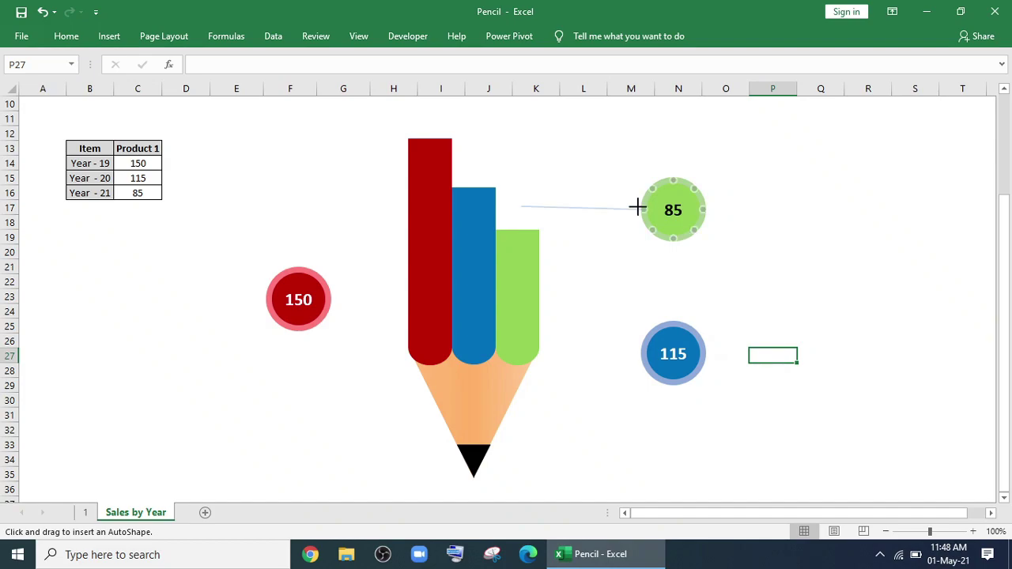
left_click_drag(638, 202, 637, 207)
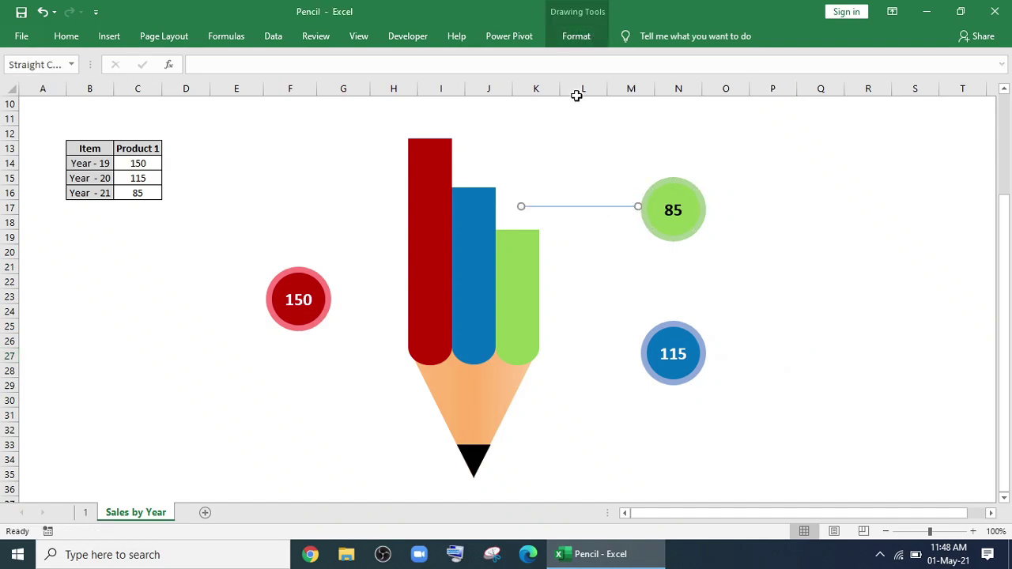
Give the horizontal line beside the green circle a black outline with a 1½ pt weight
left_click(577, 36)
left_click(389, 76)
left_click(370, 92)
left_click(374, 75)
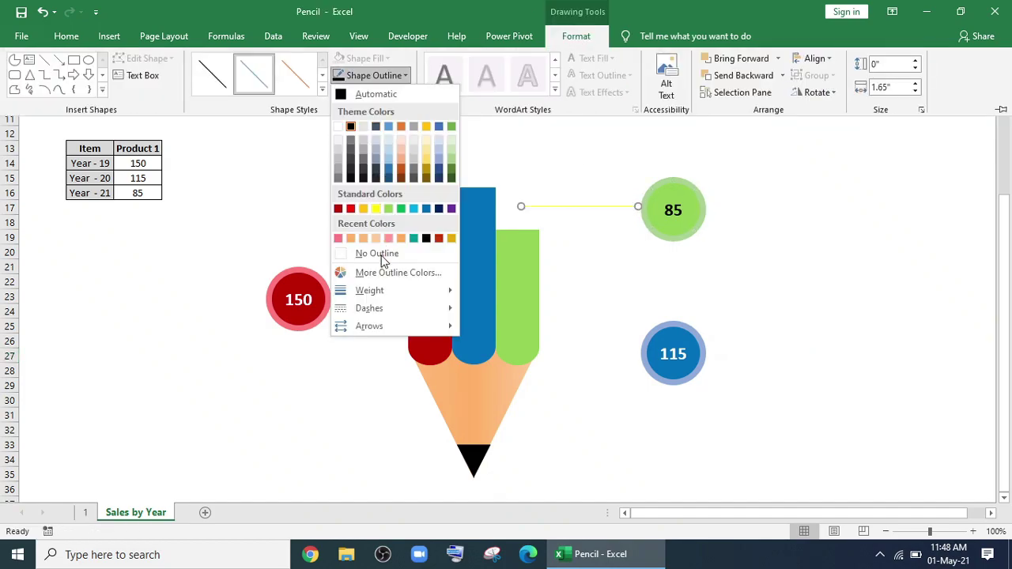
mouse_move(380, 291)
left_click(528, 357)
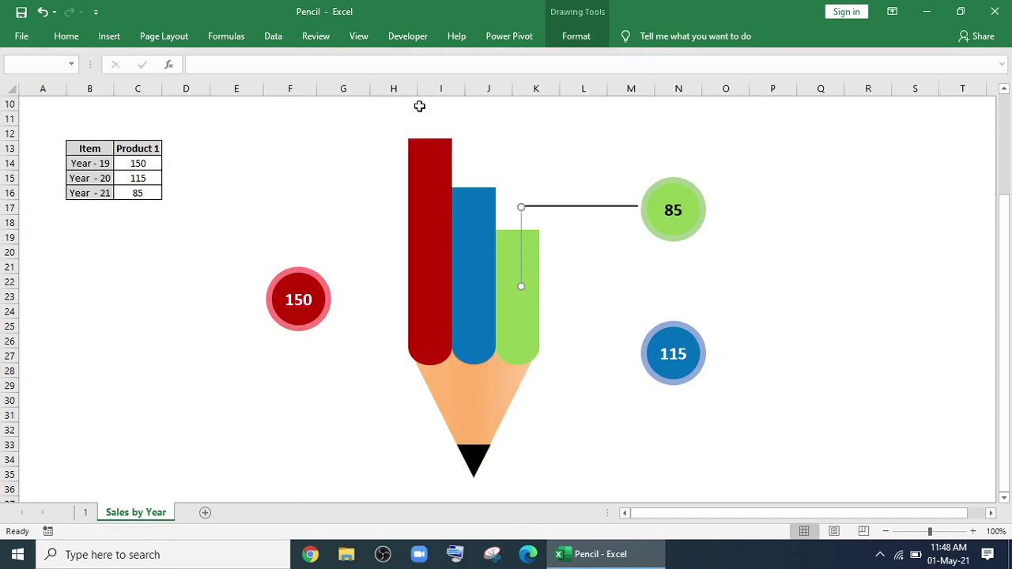
Add a black 1½ pt vertical line about 1.12" long from the horizontal line's free end down into the green column
left_click(571, 37)
left_click(374, 75)
mouse_move(379, 291)
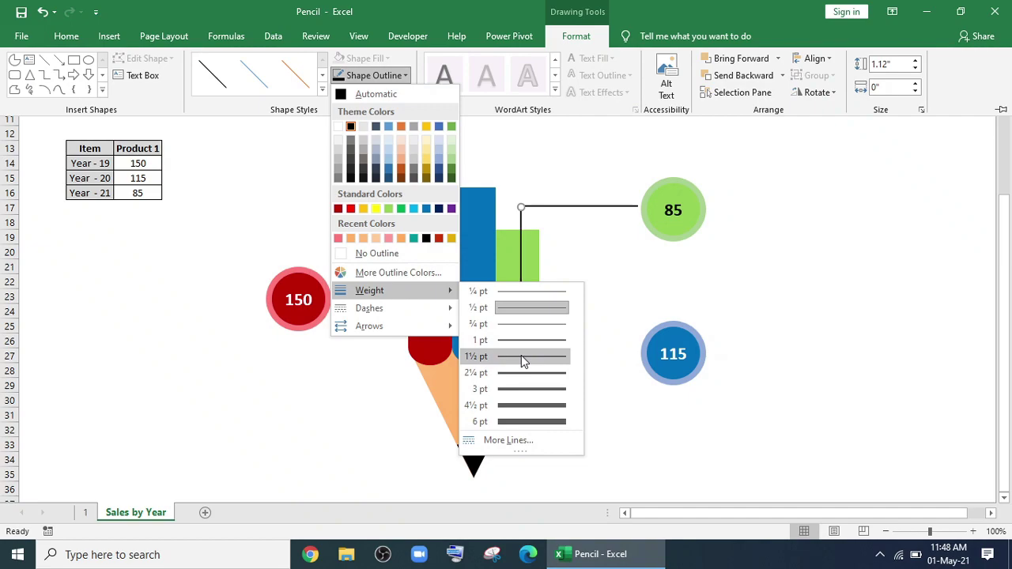
left_click(522, 356)
key("Escape")
Connect the blue column to the blue circle with a copy of the horizontal line and align the circle with the line's end
left_click_drag(593, 341, 475, 342)
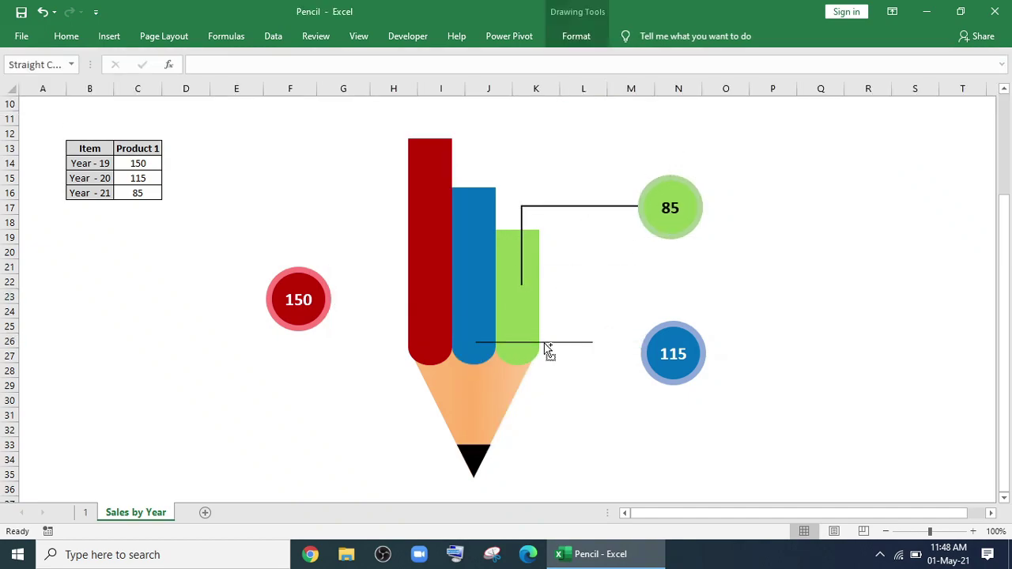
left_click_drag(683, 324, 682, 304)
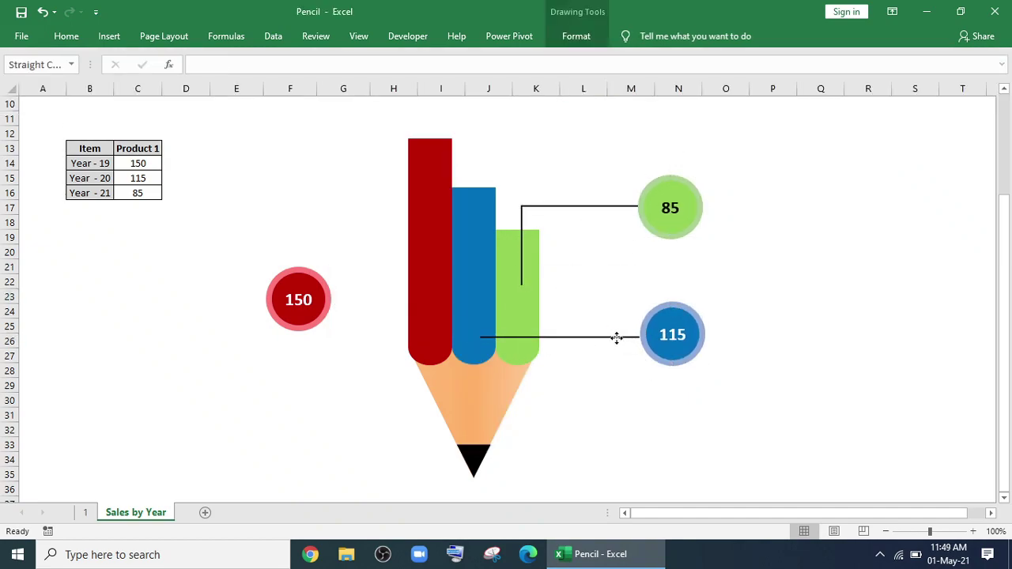
left_click_drag(661, 360, 661, 364)
left_click(585, 370)
Connect the dark red column to its circle with copied horizontal and vertical lines, placing the circle atop the vertical line
left_click(580, 339)
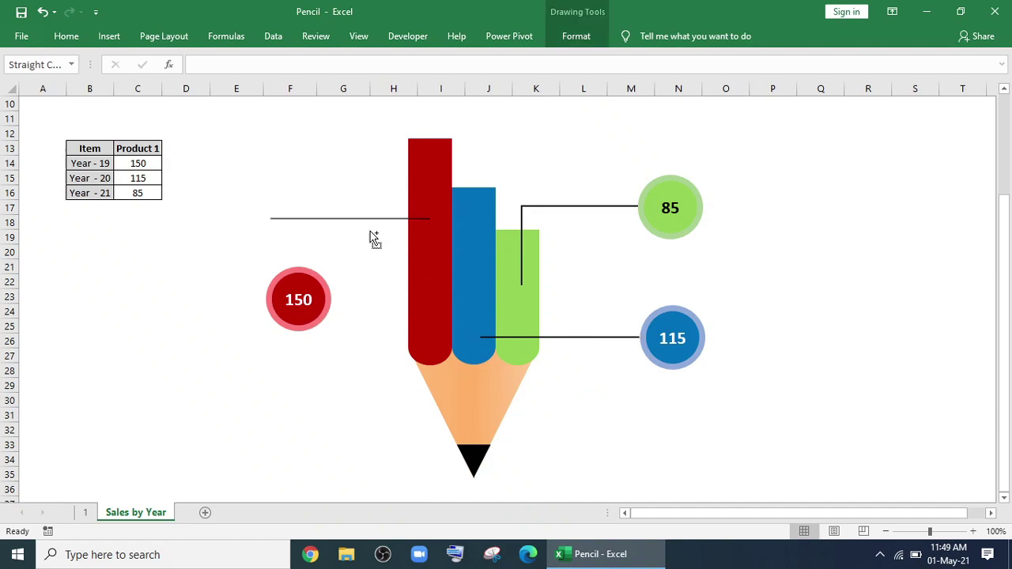
left_click_drag(374, 239, 386, 318)
left_click_drag(314, 270, 332, 158)
left_click_drag(330, 218, 319, 218)
left_click(319, 368)
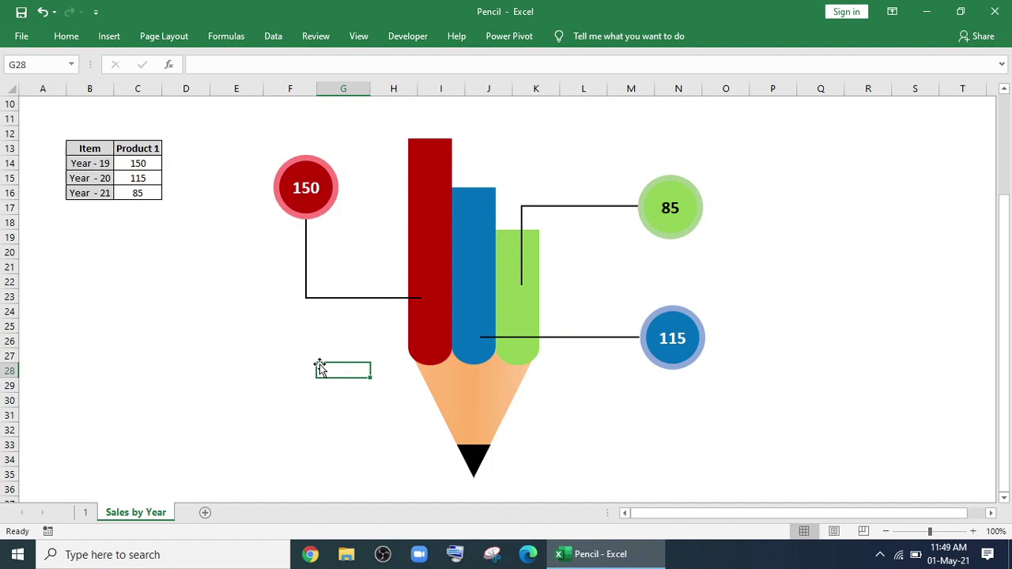
Draw a rectangle about 1.73" wide by 0.55" high above the dark red circle
left_click(109, 36)
left_click(179, 82)
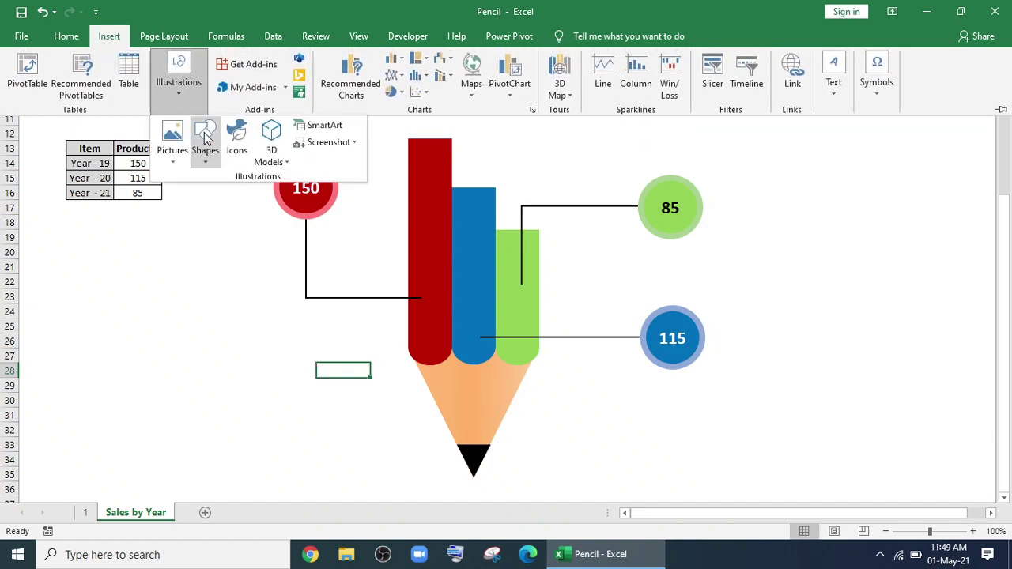
left_click(209, 158)
left_click(259, 194)
left_click_drag(238, 107, 361, 146)
Remove the rectangle's fill and give it a dark red 1½ pt outline
left_click(577, 36)
left_click(367, 57)
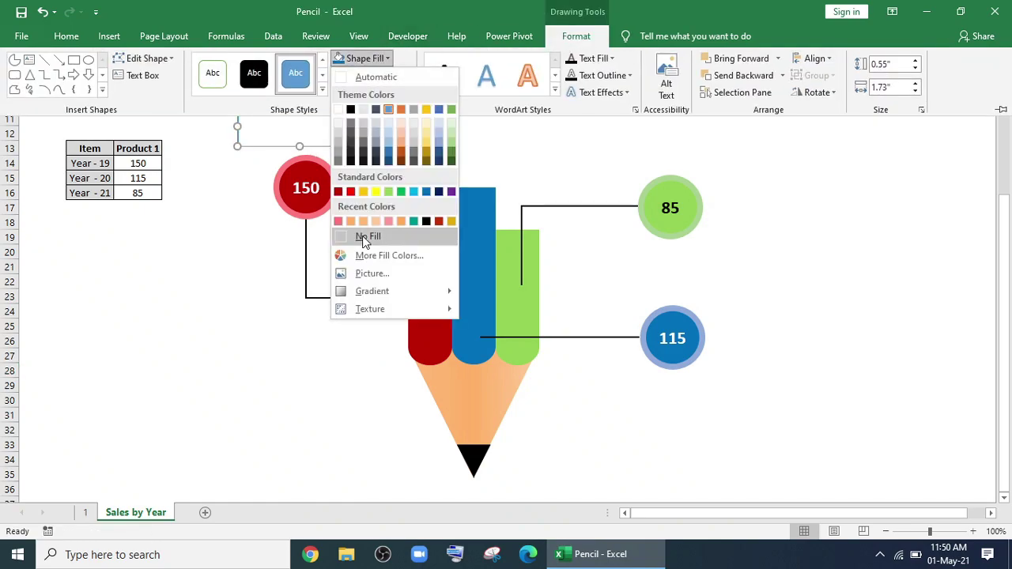
left_click(365, 234)
left_click(374, 75)
mouse_move(370, 290)
left_click(515, 360)
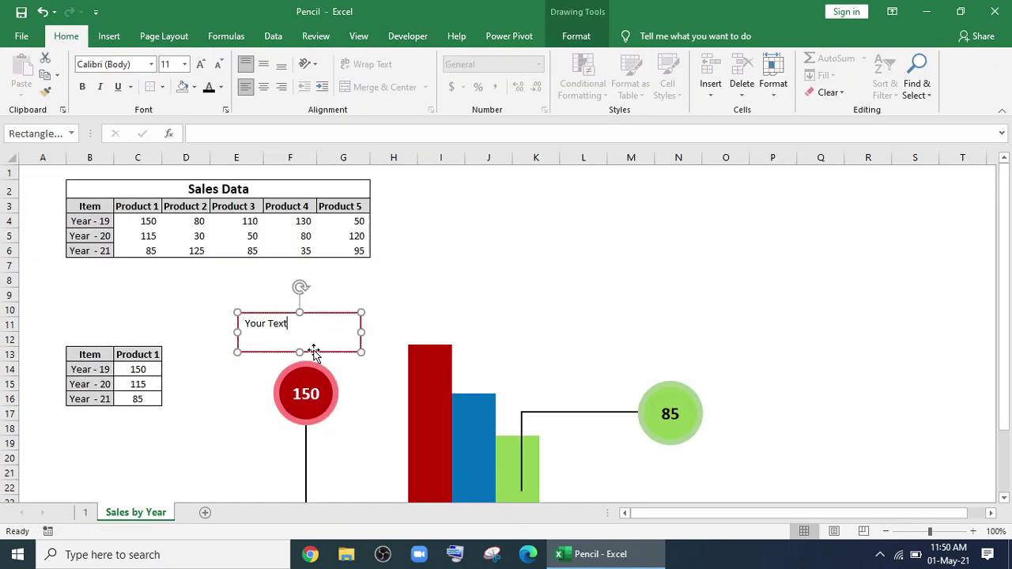
Enter "Your Text Here - Idea" and "123456789" on two lines in the rectangle, formatted centred, bold and dark red
left_click(263, 86)
key("ctrl+b")
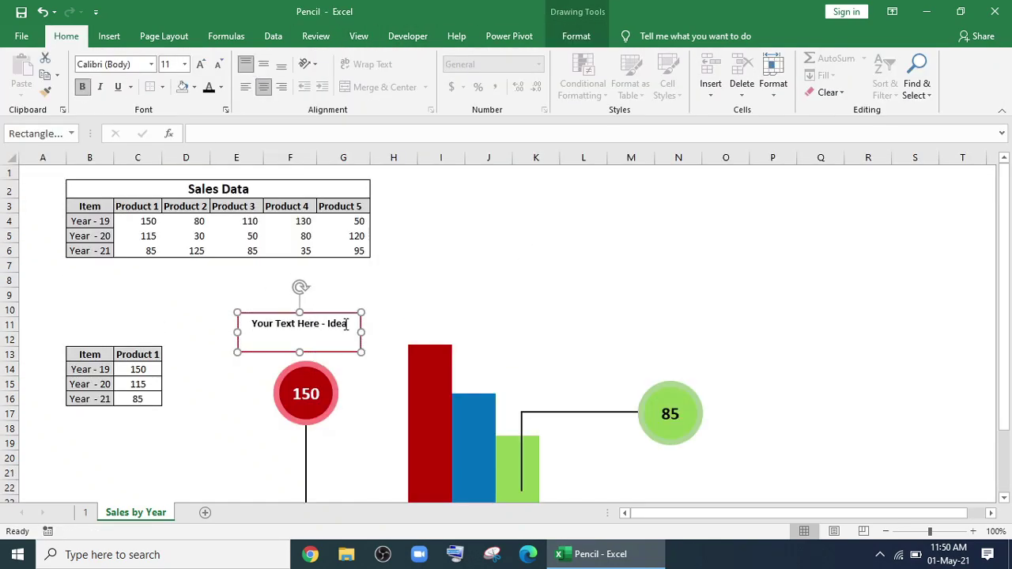
type("89")
key("ctrl+a")
left_click(222, 87)
left_click(210, 222)
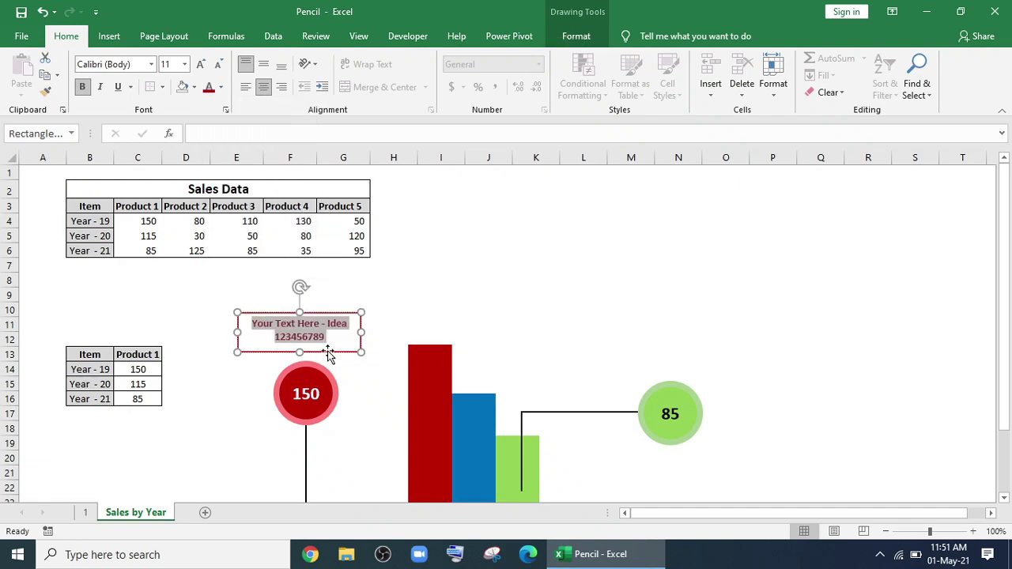
Place a copy of the text box above the green circle and change its outline and text to standard green
left_click_drag(328, 353, 694, 378)
scroll(791, 396, "down", 3)
left_click(576, 36)
left_click(387, 75)
left_click(401, 209)
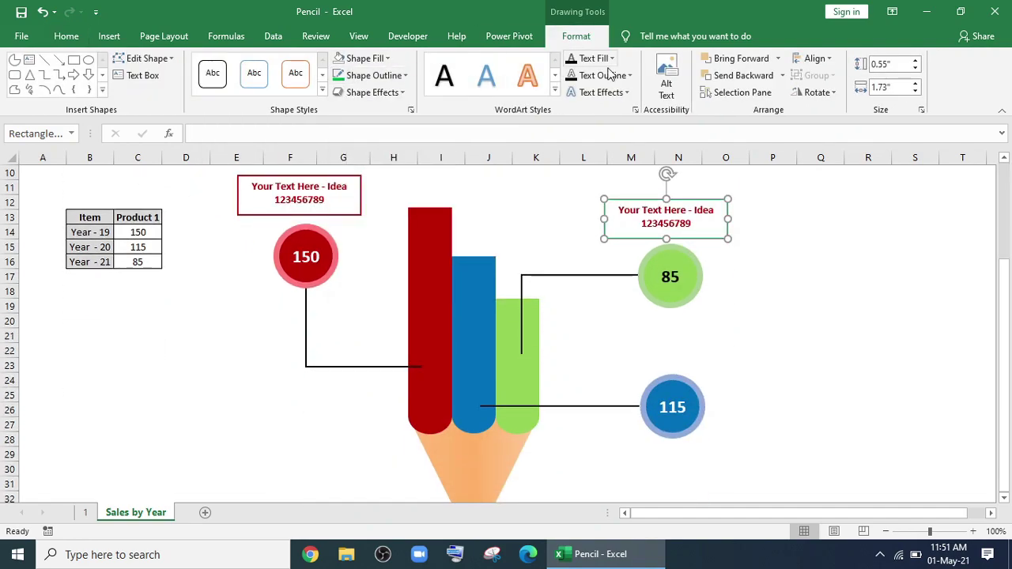
left_click(609, 60)
left_click(634, 193)
Place a copy of the green text box beneath the blue circle and give it a blue outline and dark blue text
left_click_drag(706, 238, 700, 480)
left_click(394, 77)
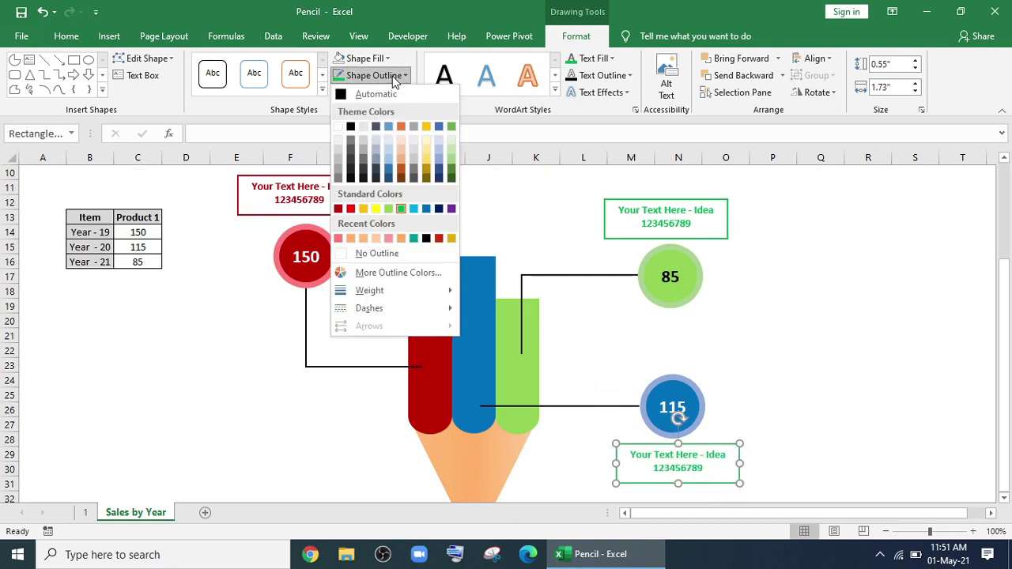
left_click(426, 208)
left_click(612, 58)
left_click(583, 109)
left_click(611, 58)
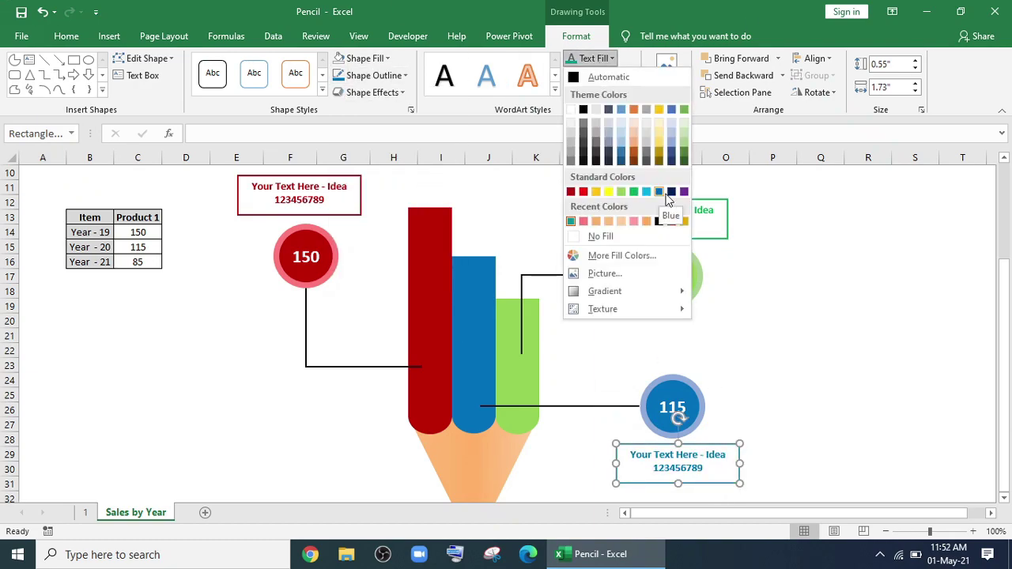
left_click(685, 160)
left_click(772, 350)
left_click(671, 276)
left_click(820, 409)
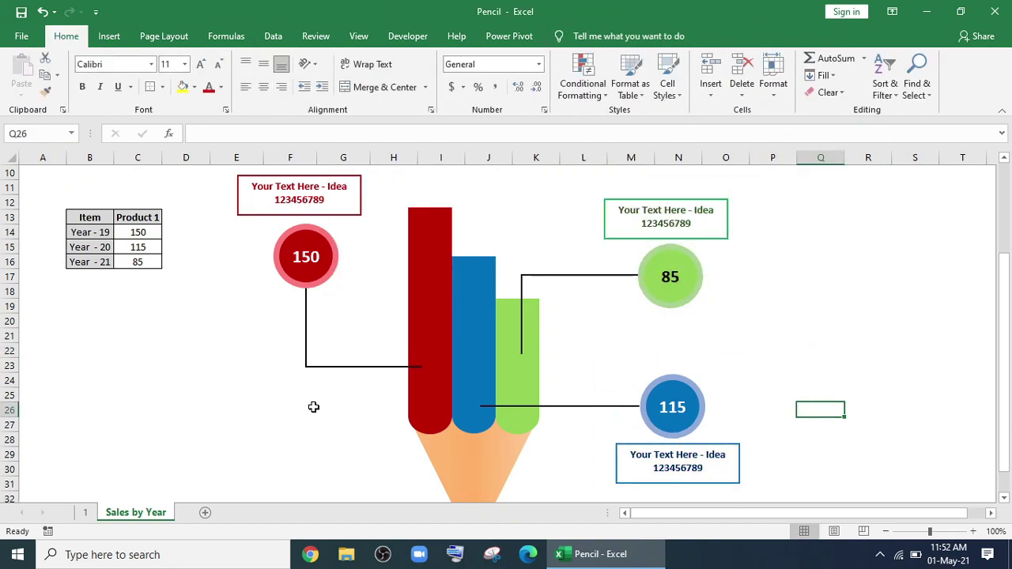
Place a copy of the dark red text box beneath the pencil tip and remove its outline
key("ctrl+F1")
mouse_move(258, 150)
left_mouse_down()
mouse_move(427, 500)
mouse_move(434, 468)
left_mouse_up()
left_click(576, 36)
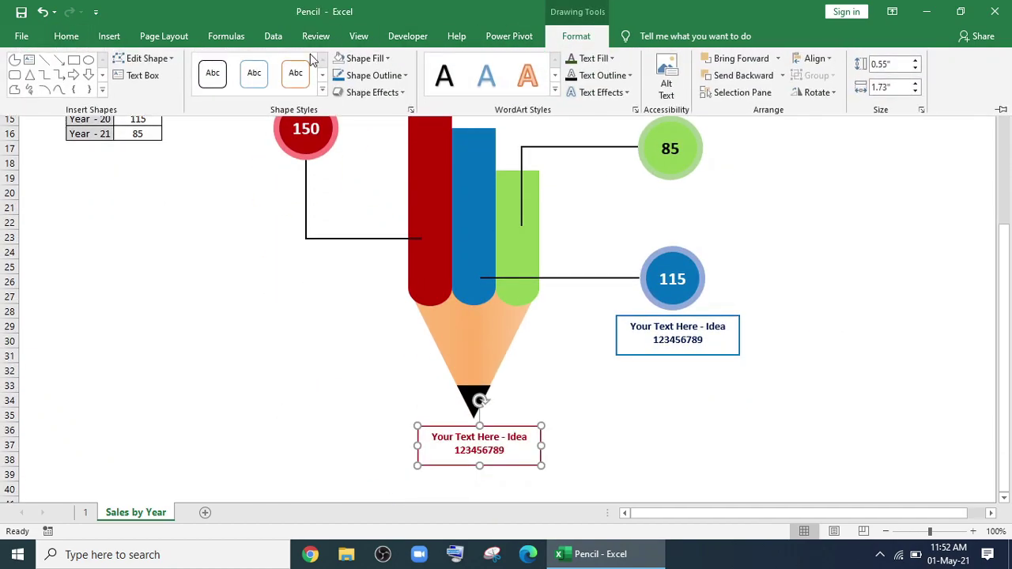
left_click(372, 74)
left_click(372, 254)
Link the text box beneath the pencil tip to the product name in cell C13
left_click(82, 44)
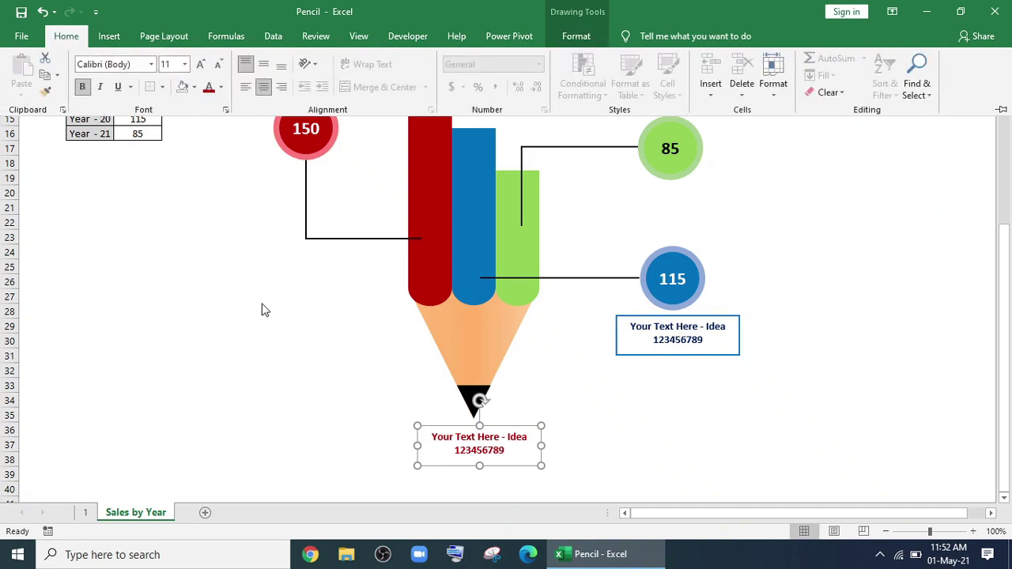
left_click(496, 431)
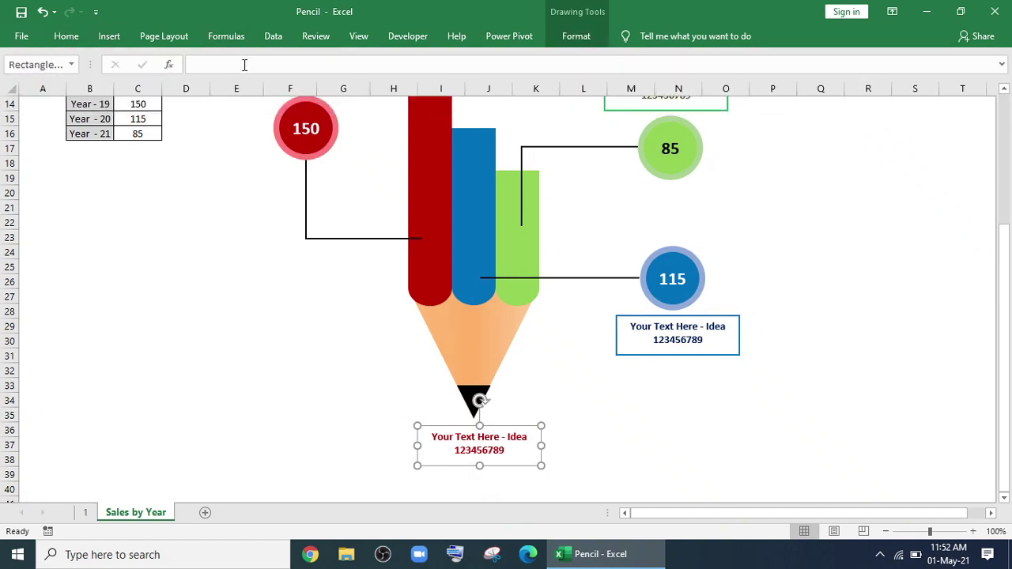
scroll(220, 269, "up", 1)
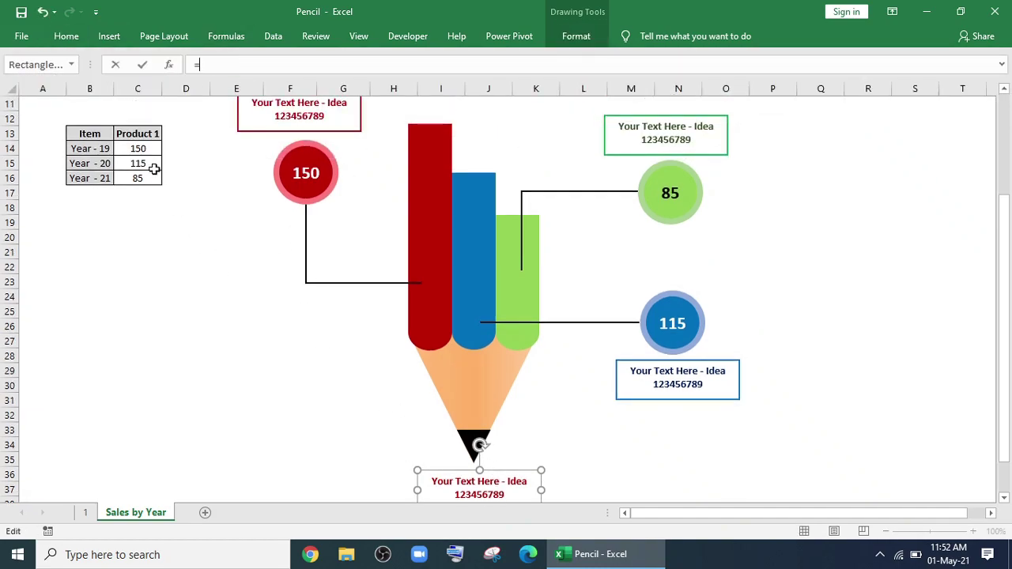
key("Return")
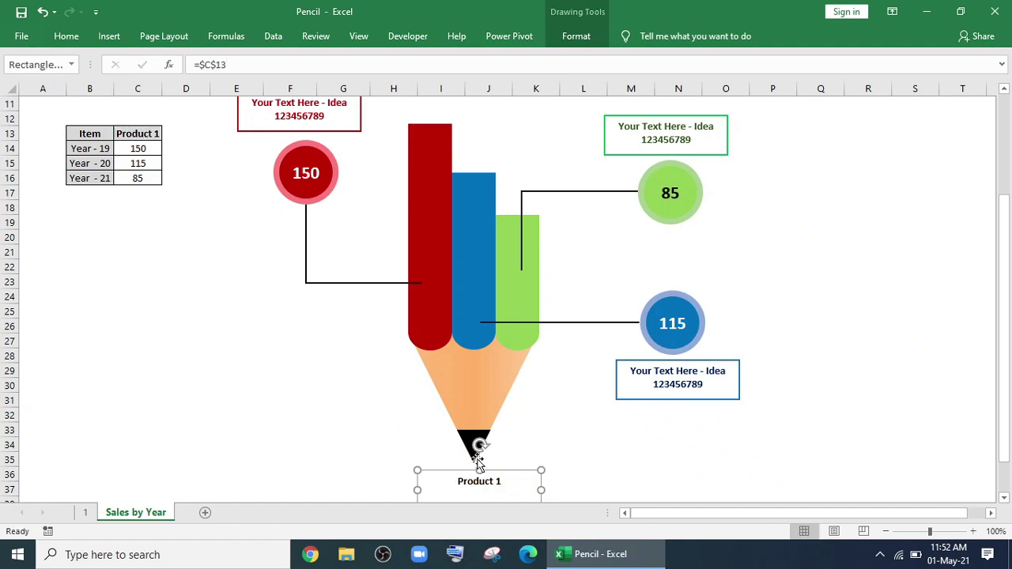
Middle-align, italicise and enlarge the product name text, and adjust its text box to sit centred under the pencil tip
scroll(304, 403, "down", 1)
left_click(66, 35)
left_click(263, 65)
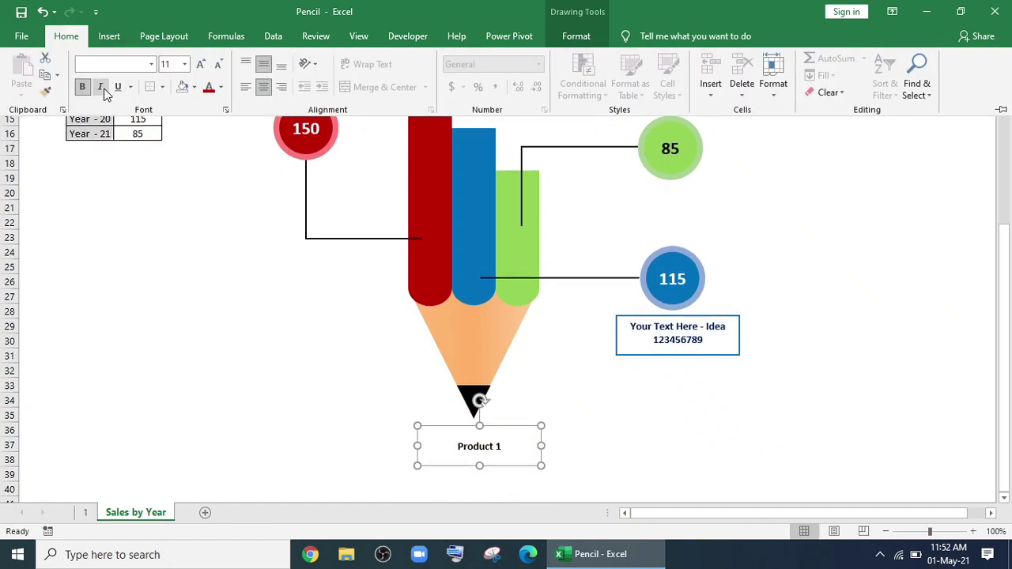
left_click(101, 87)
left_click(438, 428)
left_click(66, 35)
left_click(201, 64)
left_click(202, 65)
mouse_move(541, 446)
left_mouse_down()
mouse_move(552, 445)
mouse_move(524, 451)
left_mouse_up()
left_click_drag(507, 453, 507, 459)
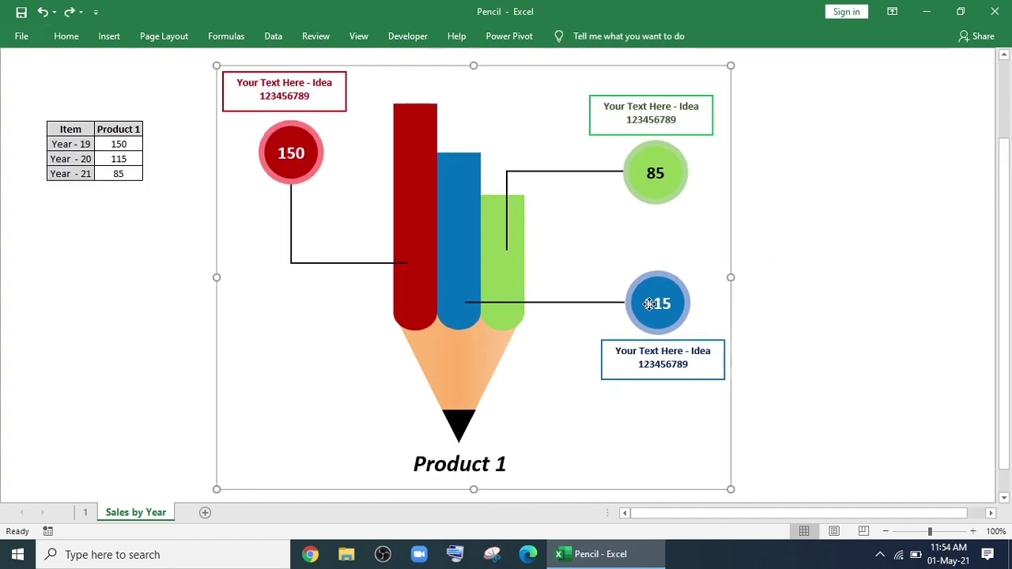
Apply an outer shadow offset to the lower right to all the text boxes, circles and connector lines together
key("ctrl+a")
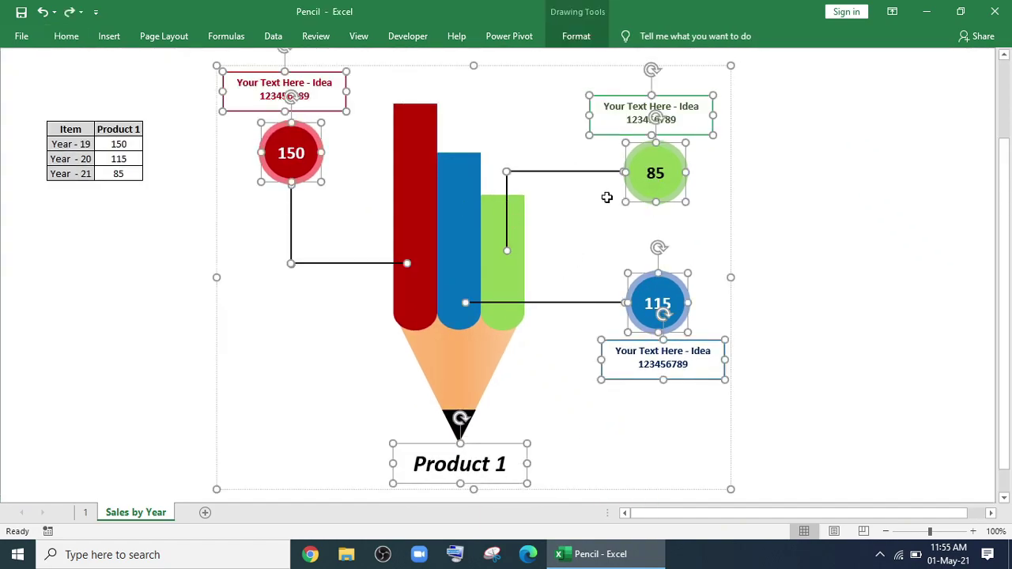
left_click(575, 36)
left_click(372, 93)
mouse_move(379, 153)
left_click(457, 207)
left_click(849, 306)
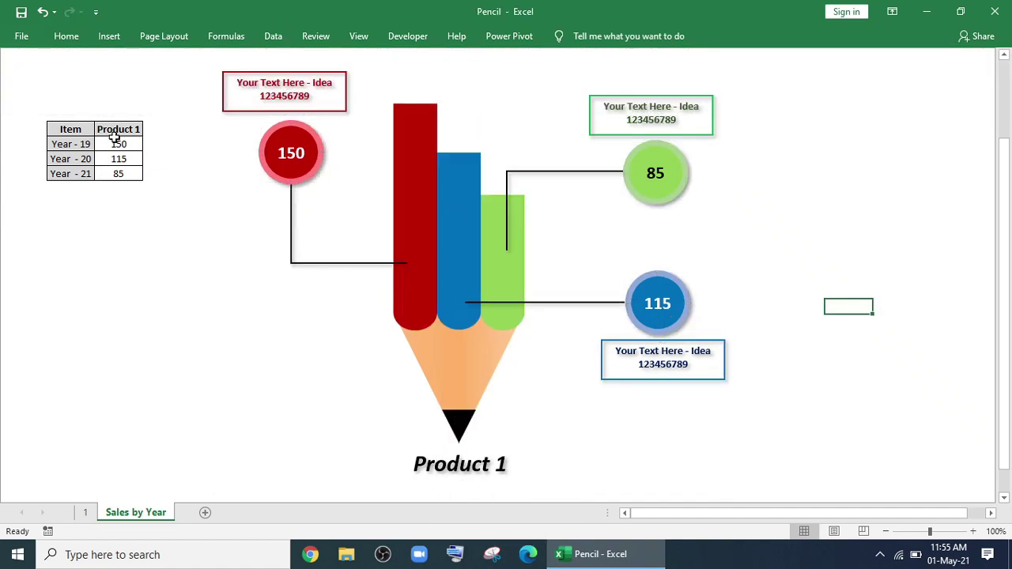
Test the chart by switching the product drop-down in the table header between Product 2, Product 5 and Product 1, ending on Product 2
left_click(148, 130)
left_click(126, 151)
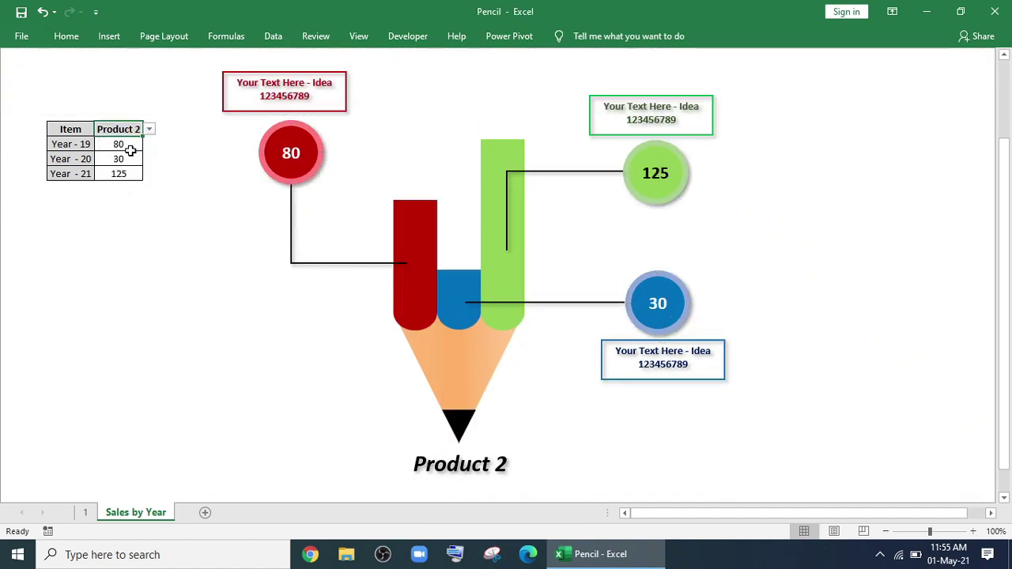
left_click(149, 131)
left_click(131, 174)
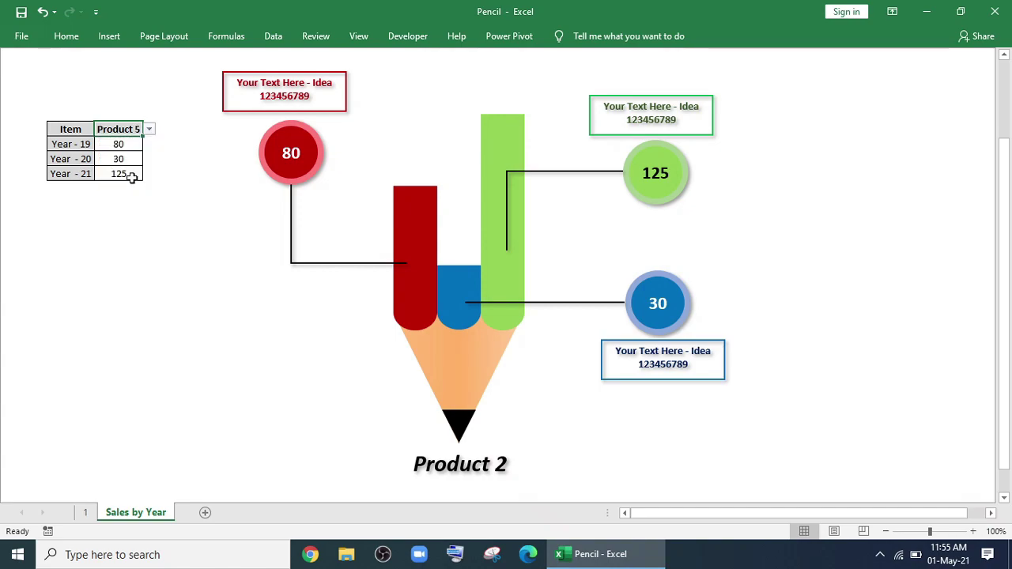
left_click(148, 131)
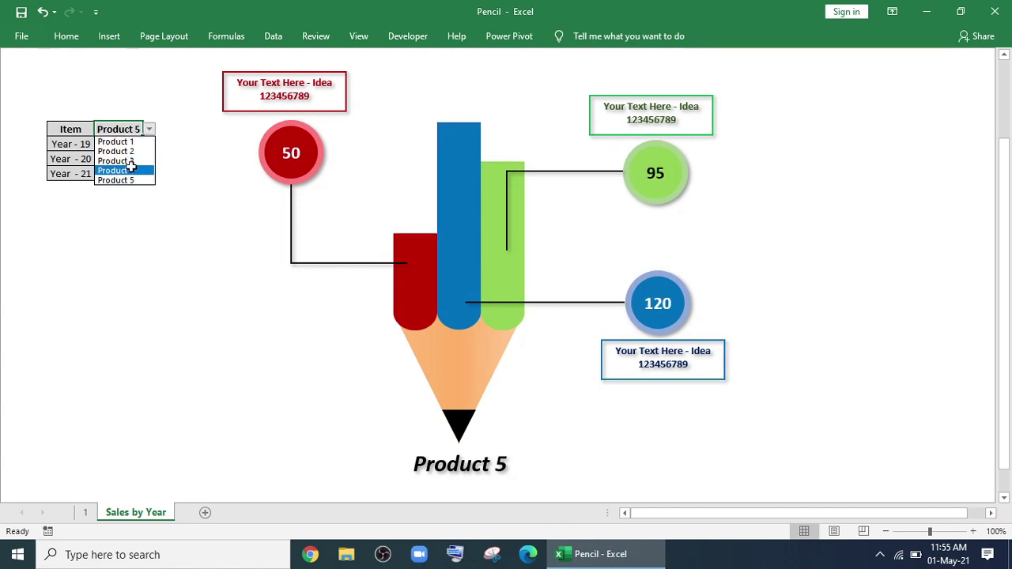
left_click(134, 151)
left_click(150, 131)
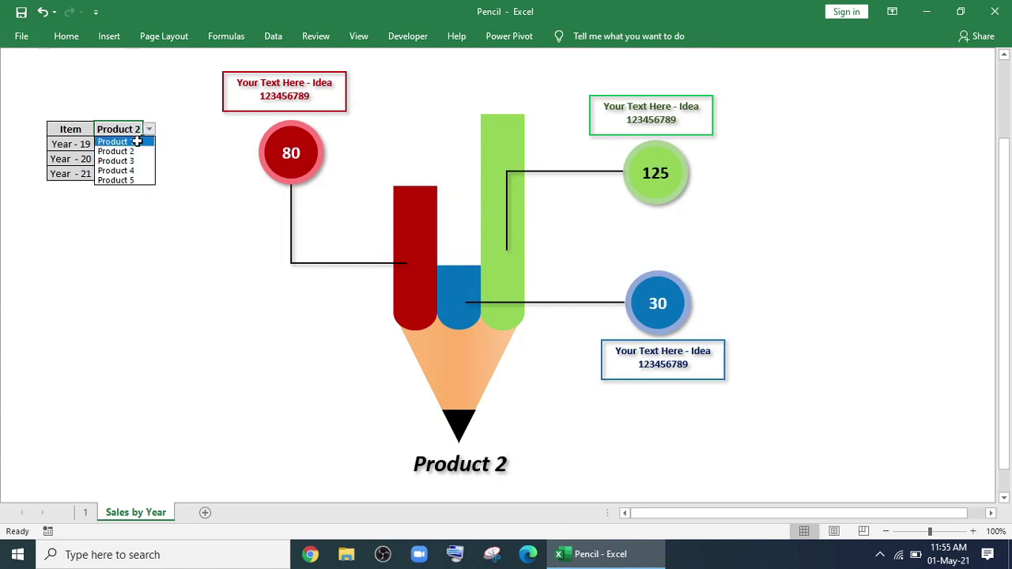
left_click(136, 142)
left_click(150, 130)
left_click(131, 180)
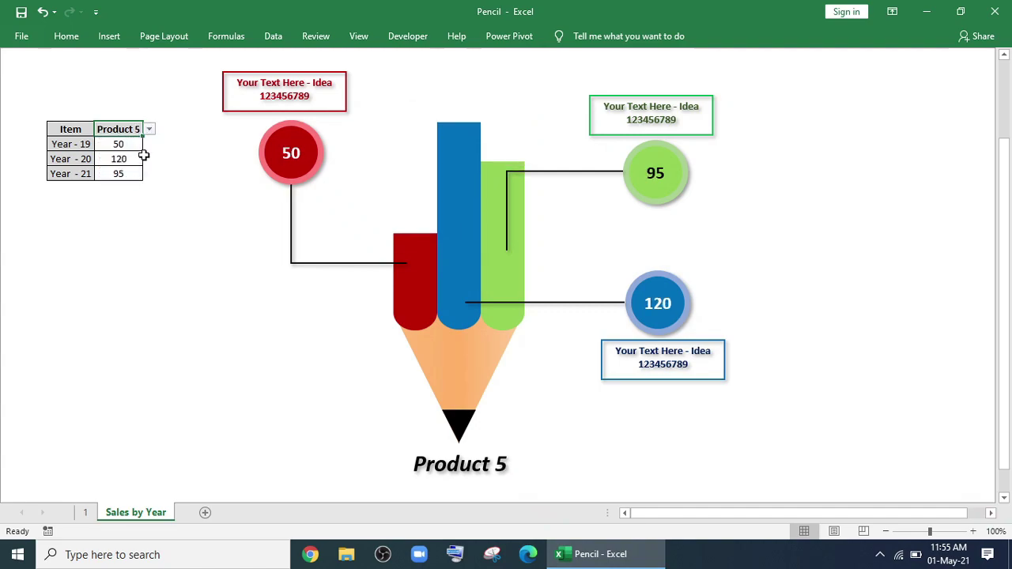
left_click(150, 130)
left_click(138, 150)
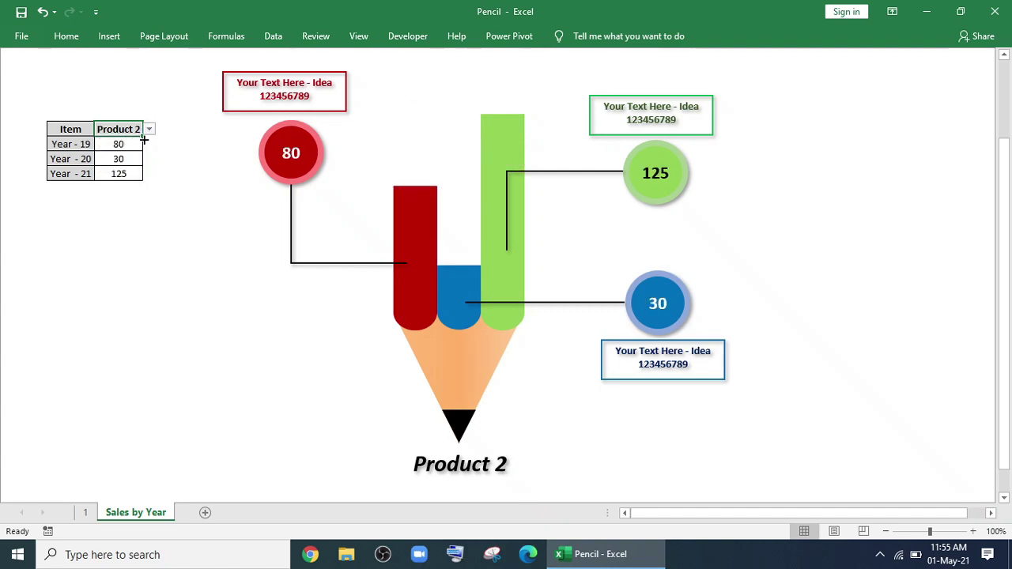